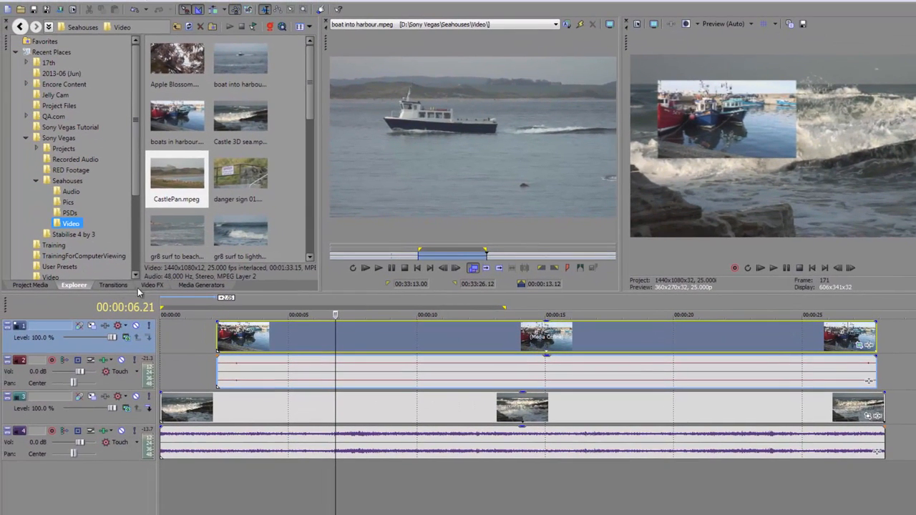
Find the Layer Dimensionality effect among the video effects and look over its presets
click(151, 286)
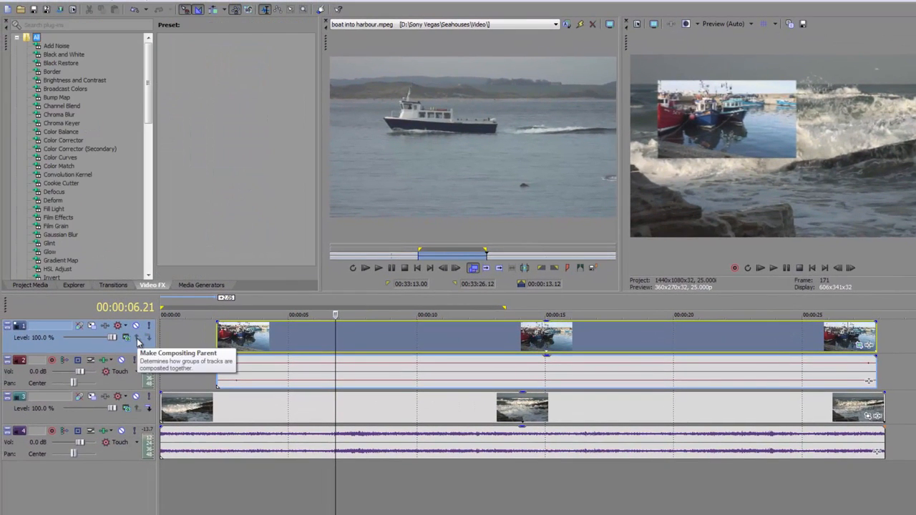
scroll(66, 185, down, 4)
click(65, 191)
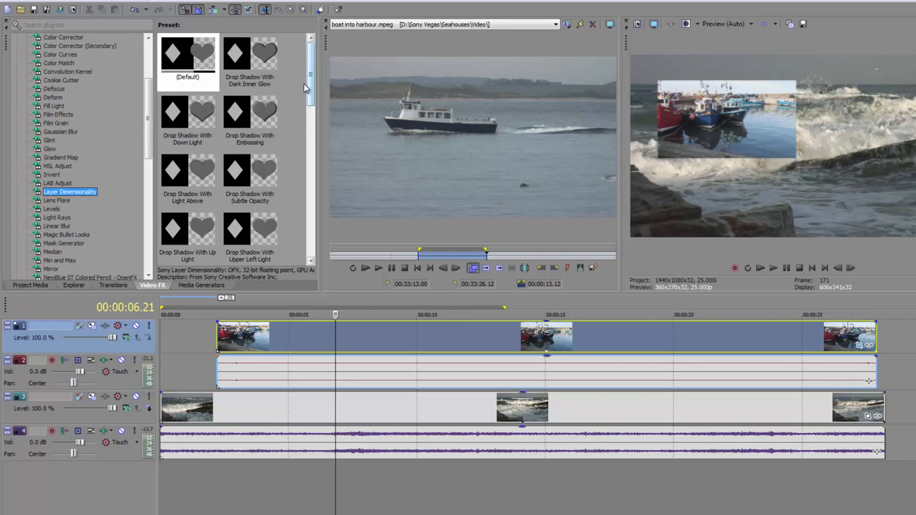
drag(309, 88, 299, 352)
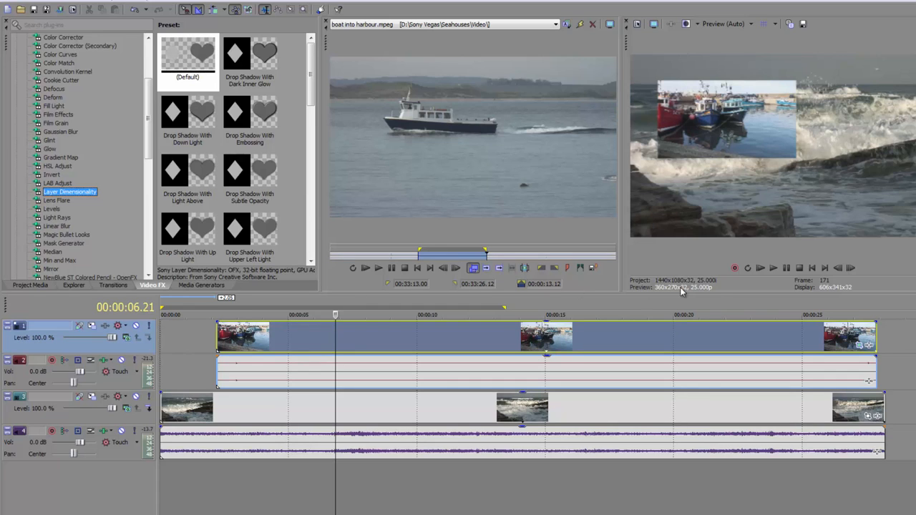
Open the Pan/Crop settings of the boats in harbour video event, then enlarge and reposition their window
click(861, 347)
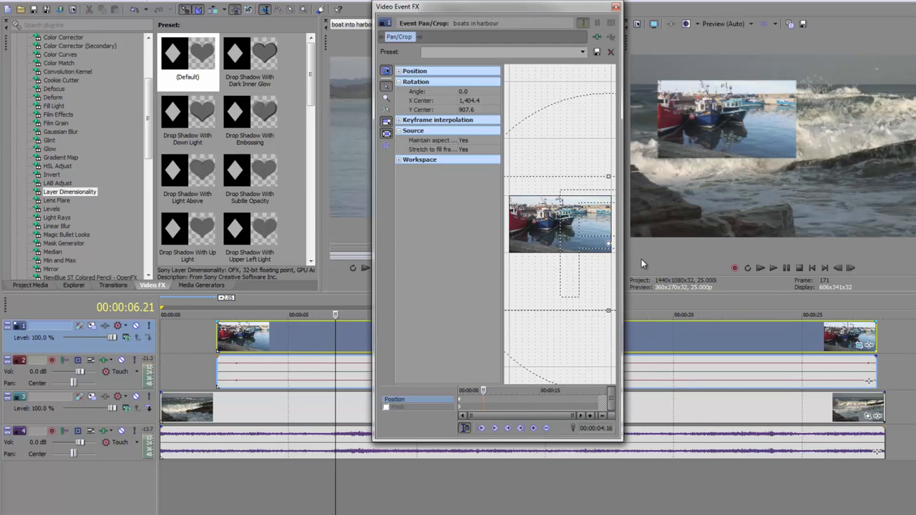
drag(623, 254, 883, 255)
drag(732, 20, 467, 12)
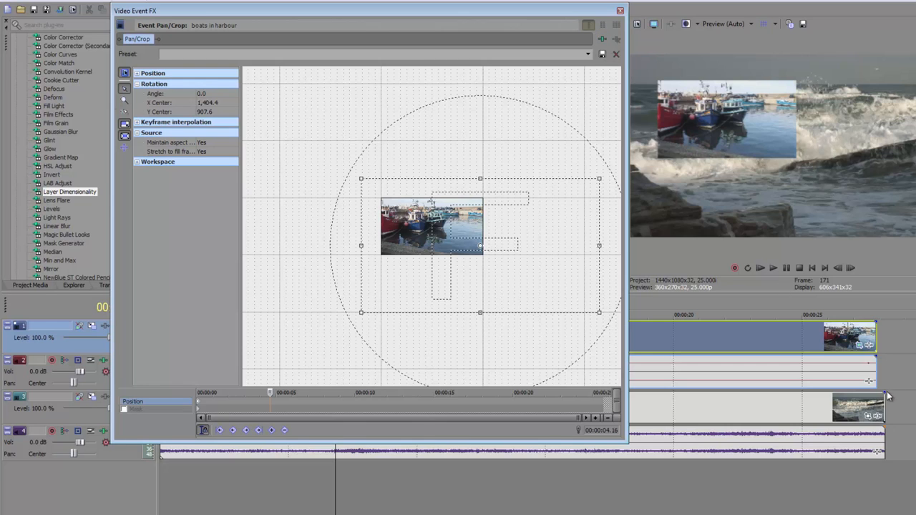
click(602, 40)
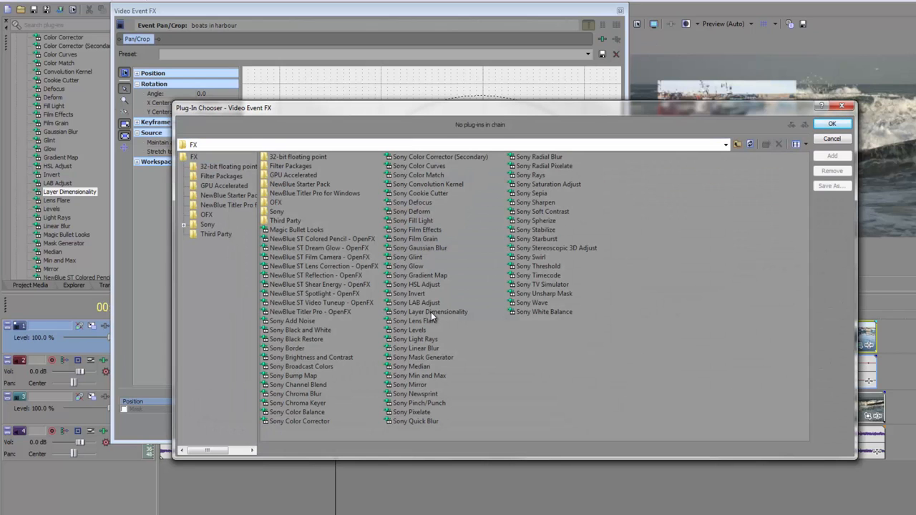
click(832, 140)
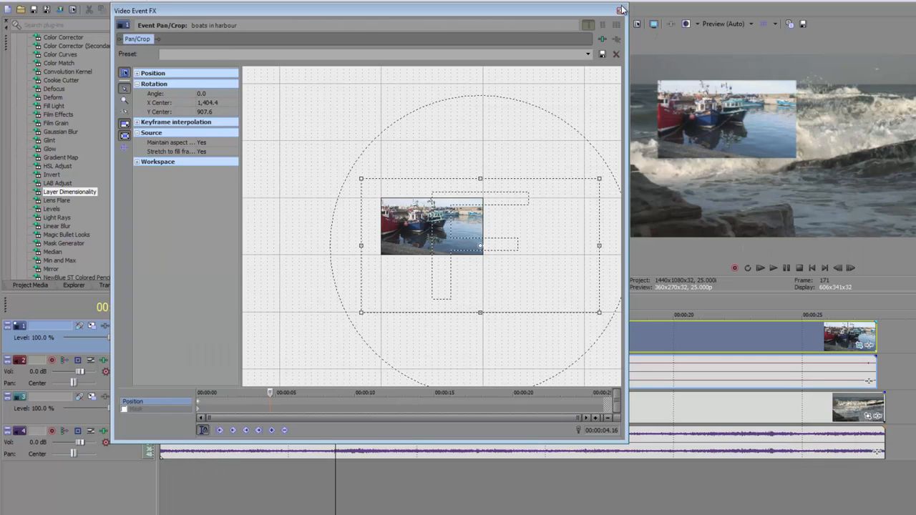
click(620, 10)
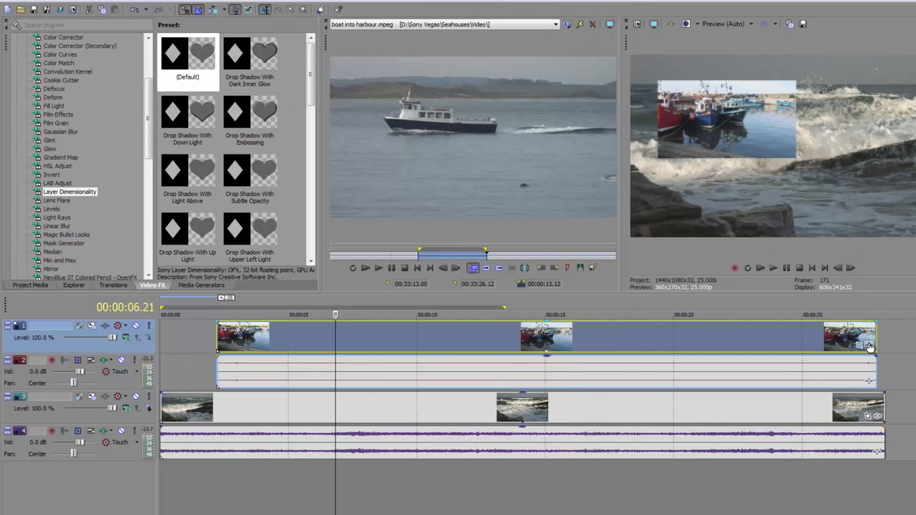
click(869, 344)
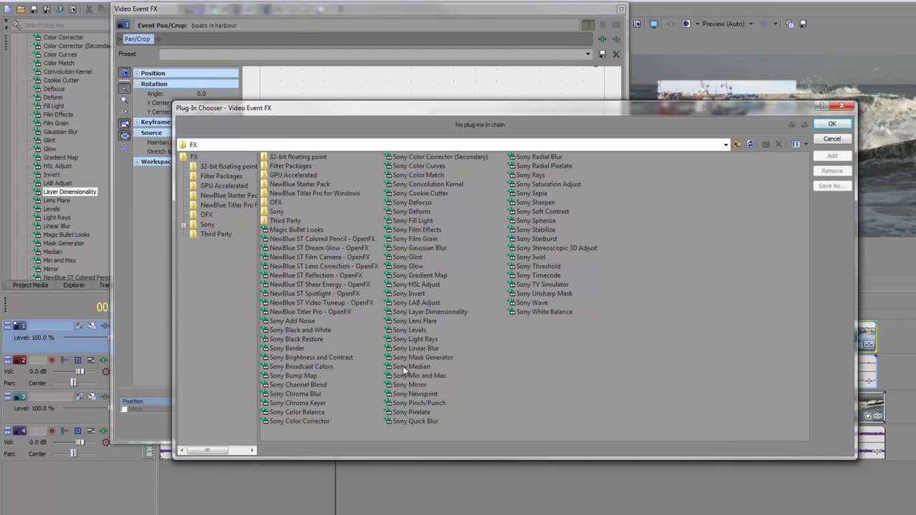
click(421, 311)
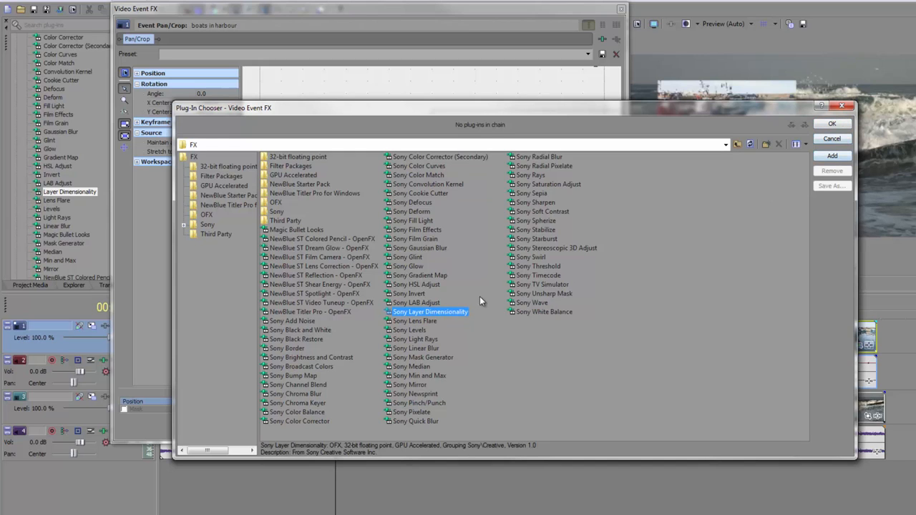
click(843, 108)
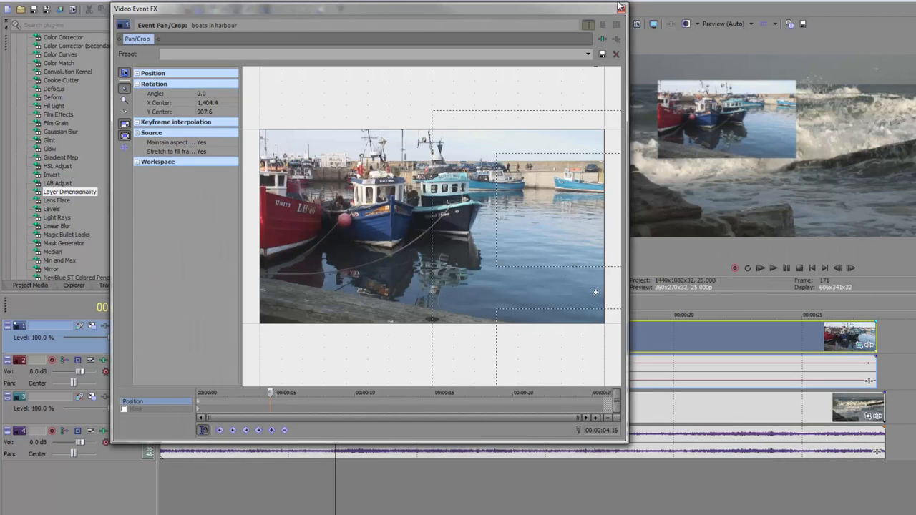
click(620, 9)
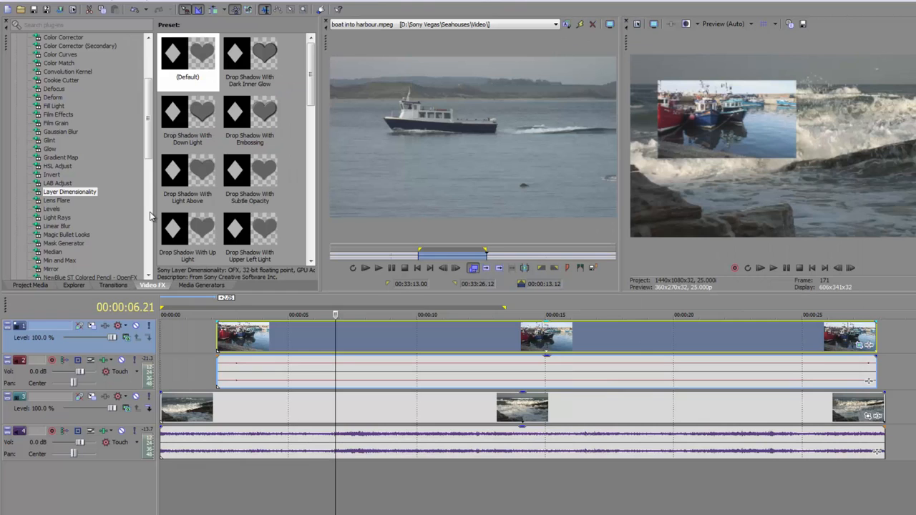
Apply the default Layer Dimensionality preset to the boats in harbour event and shift its pan/crop frame to about X Center 1,348, Y Center 915
drag(70, 192, 419, 334)
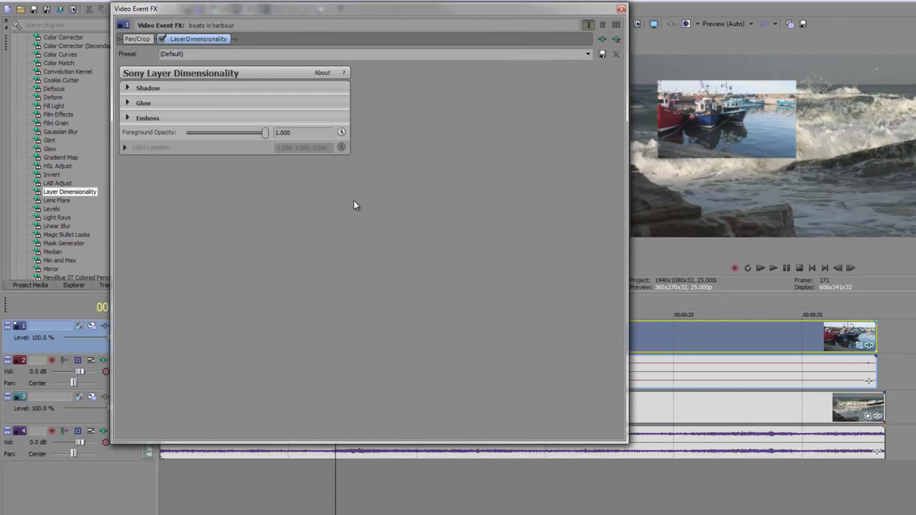
click(135, 40)
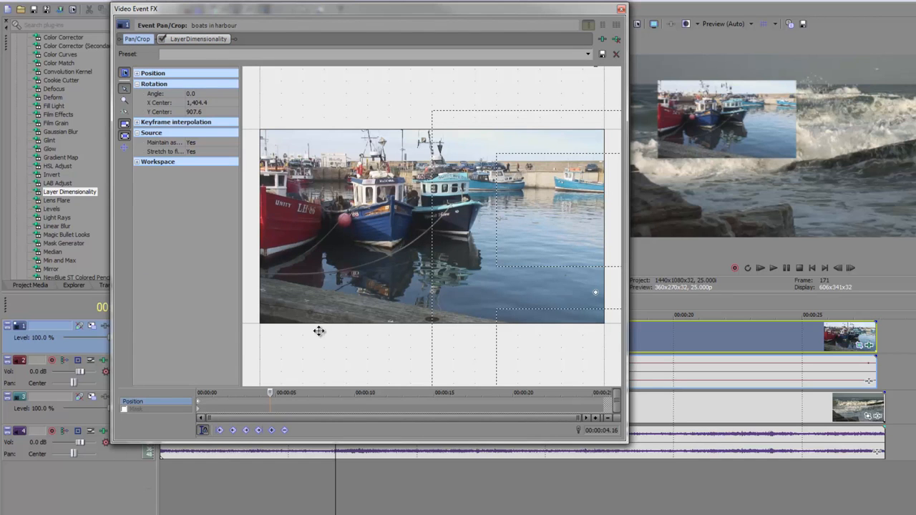
scroll(382, 294, down, 2)
scroll(381, 294, down, 3)
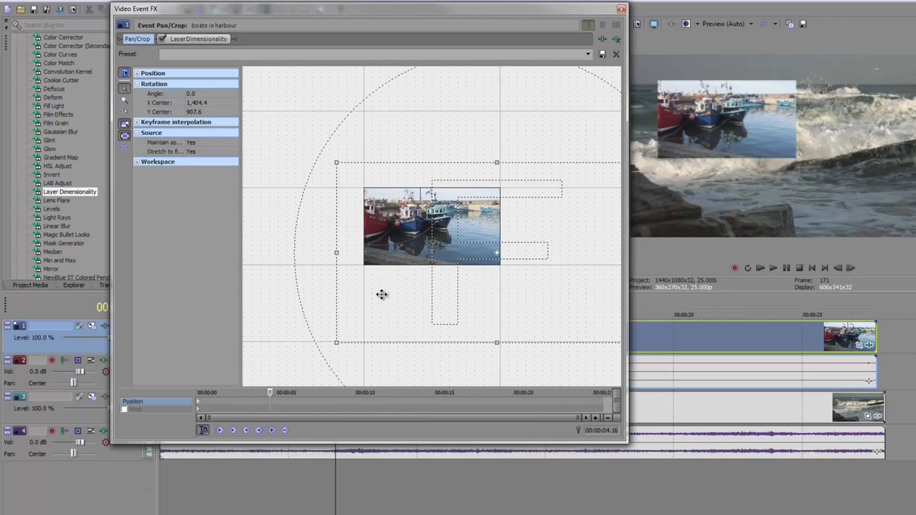
mouse_move(529, 269)
mouse_down()
mouse_move(515, 274)
mouse_move(519, 249)
mouse_move(522, 274)
mouse_up()
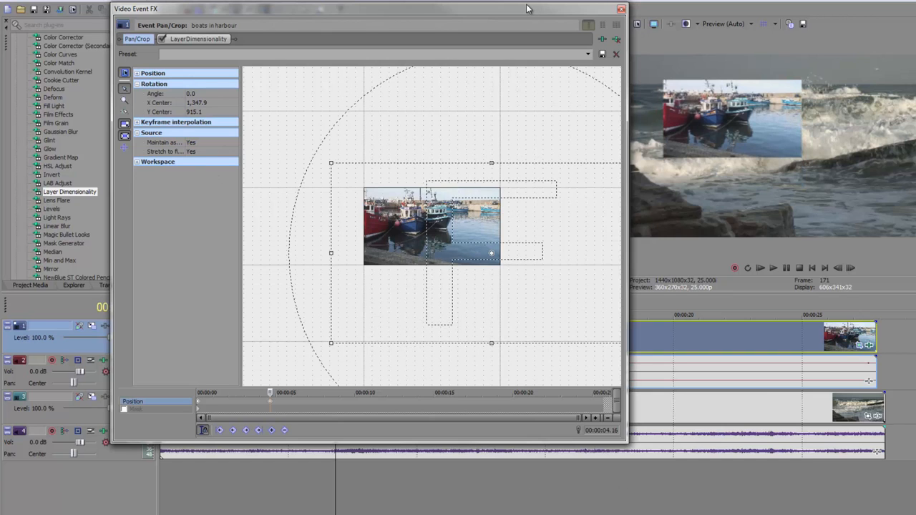
mouse_move(525, 9)
mouse_down()
mouse_move(534, 9)
mouse_move(522, 10)
mouse_up()
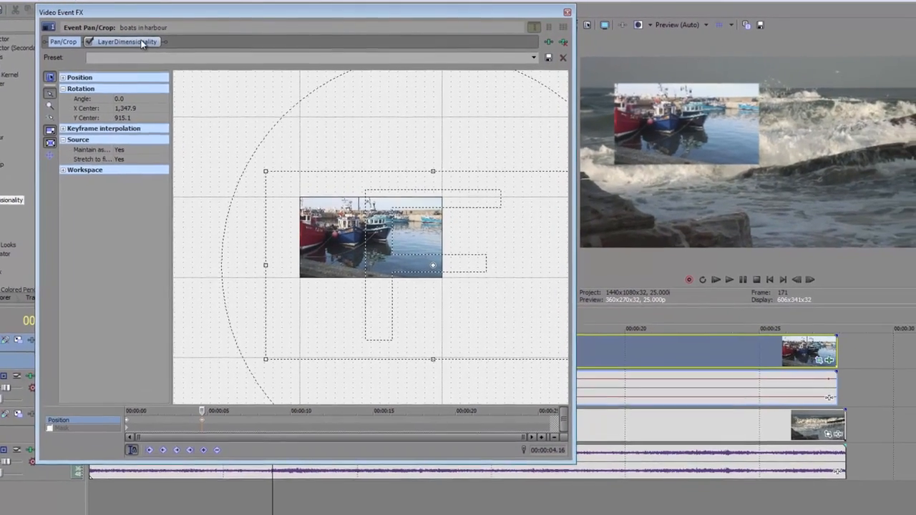
Expand the Shadow, Glow, Emboss and Light Location settings of Layer Dimensionality and fit the effect window beside the video preview
click(179, 40)
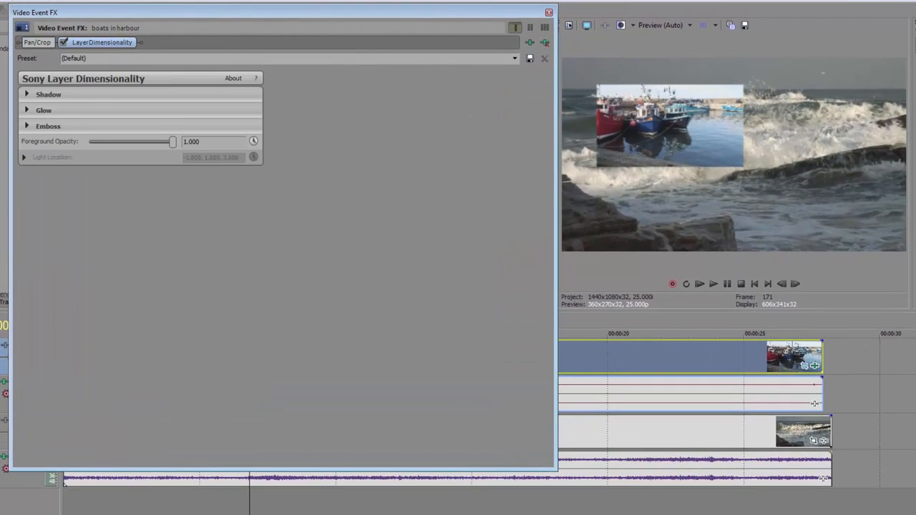
click(29, 95)
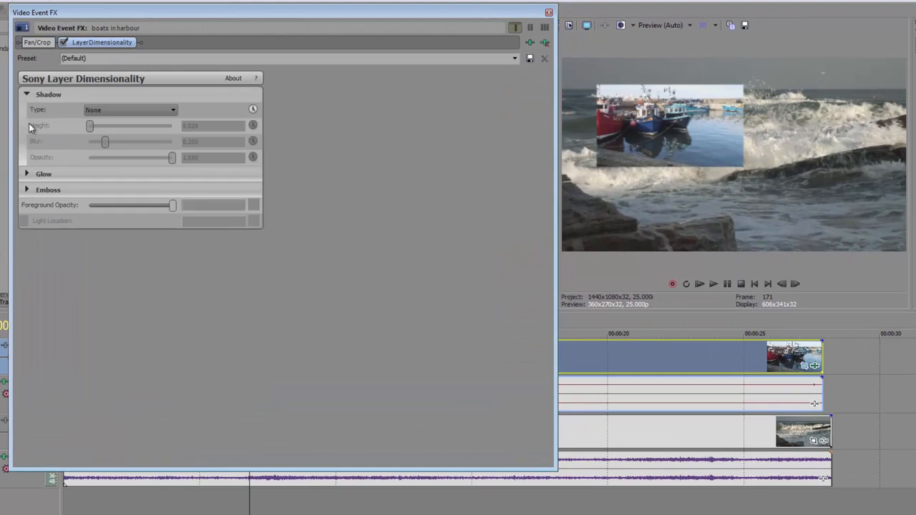
click(27, 174)
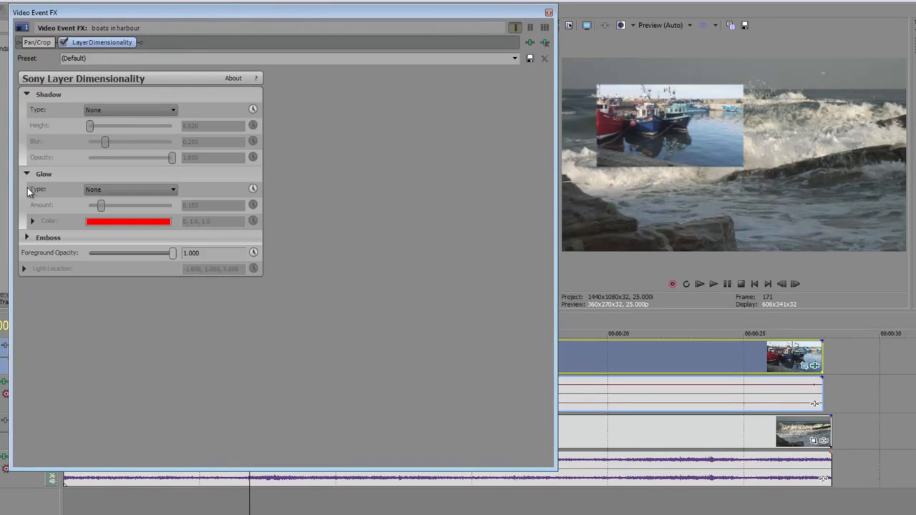
click(27, 238)
click(24, 365)
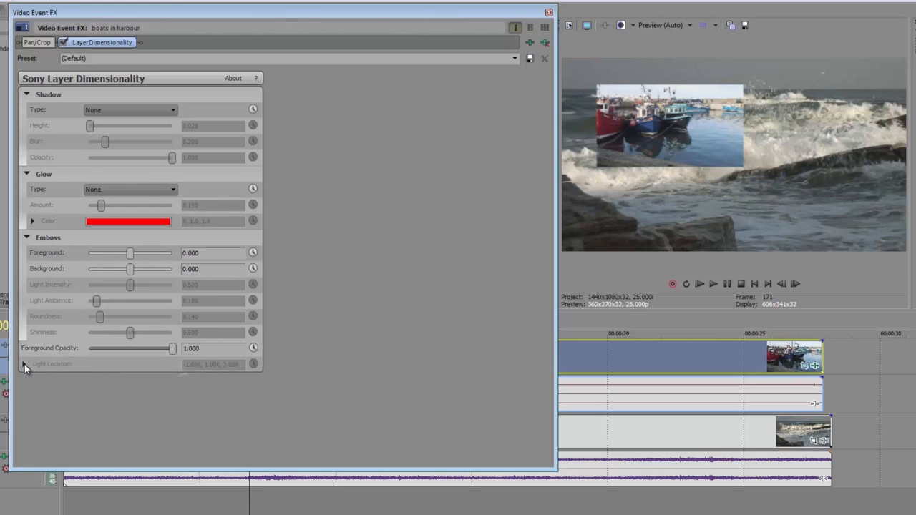
double_click(249, 12)
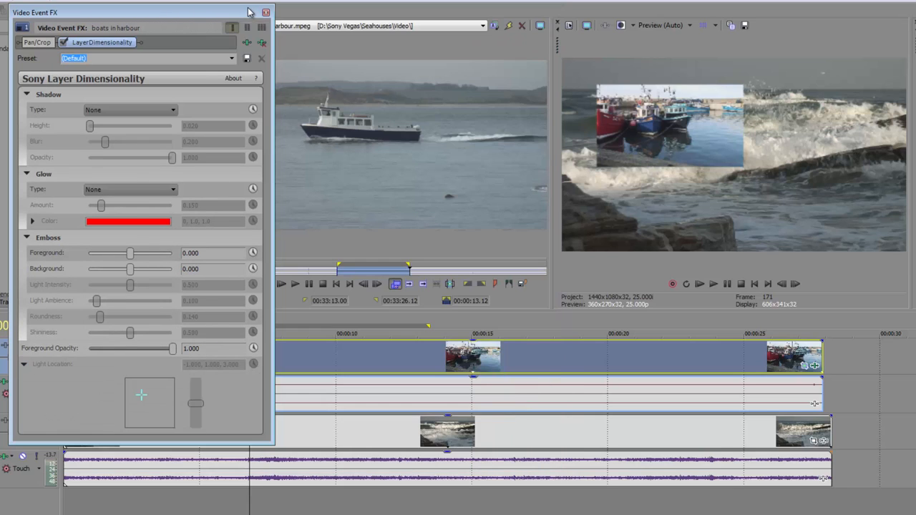
drag(172, 16, 454, 22)
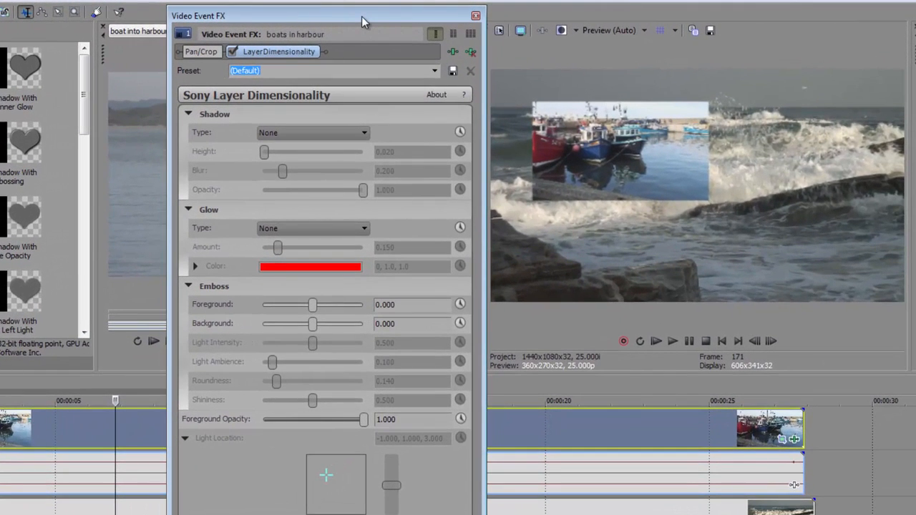
drag(361, 16, 361, 5)
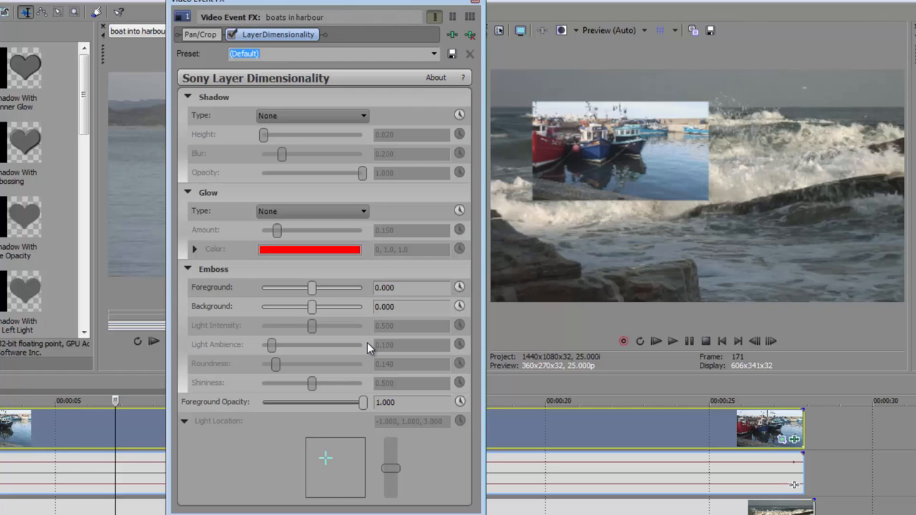
Review the video preview quality options and keep the Preview quality at Auto
click(645, 30)
mouse_move(627, 92)
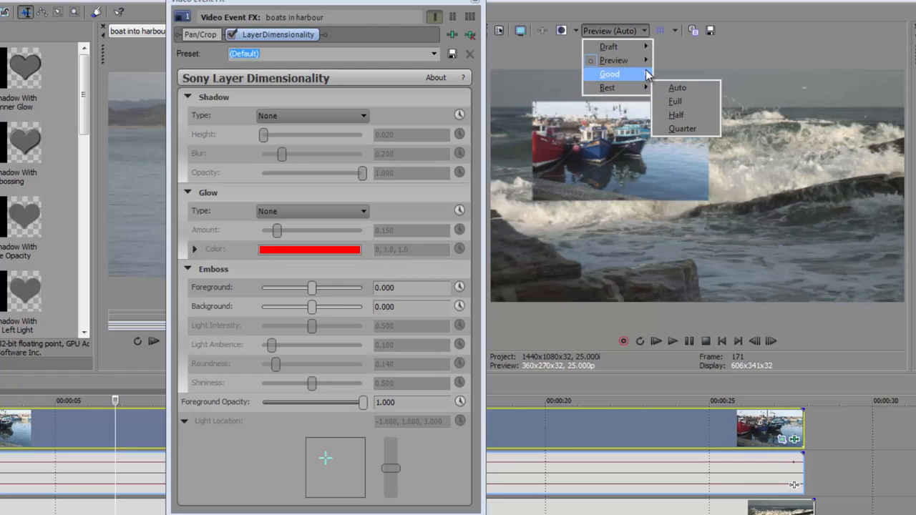
mouse_move(644, 60)
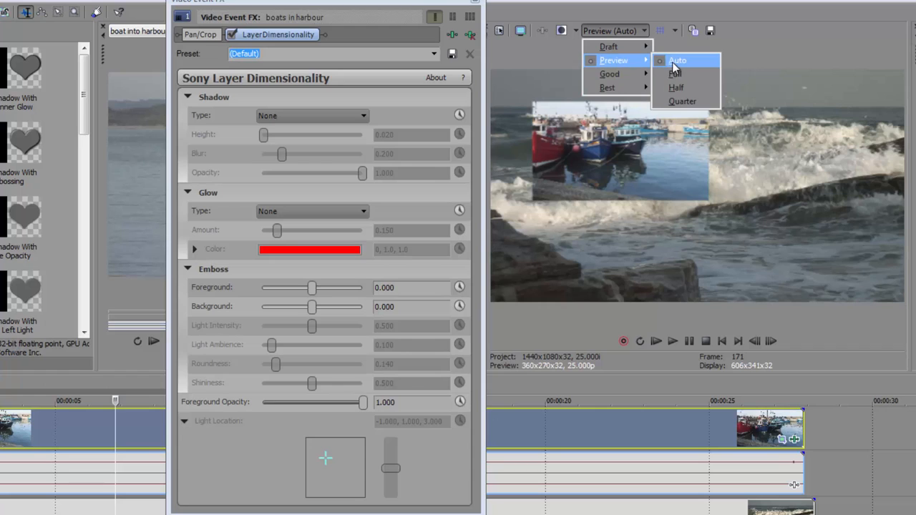
click(672, 62)
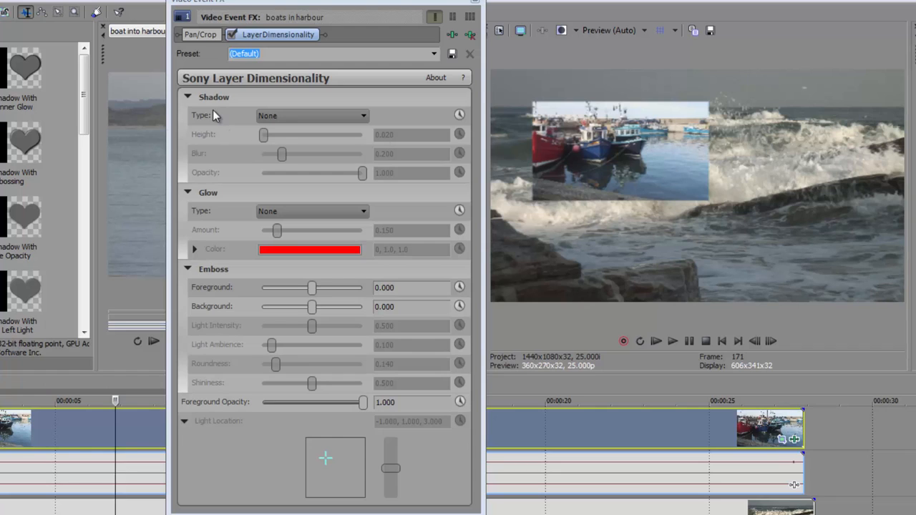
Try the Inner shadow type on the boats in harbour event, and switch the shadow type to Drop
click(277, 114)
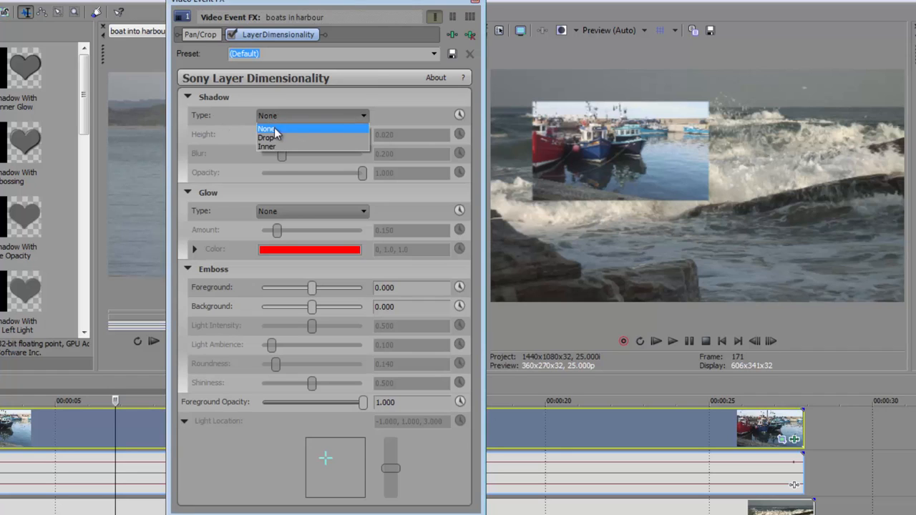
click(272, 147)
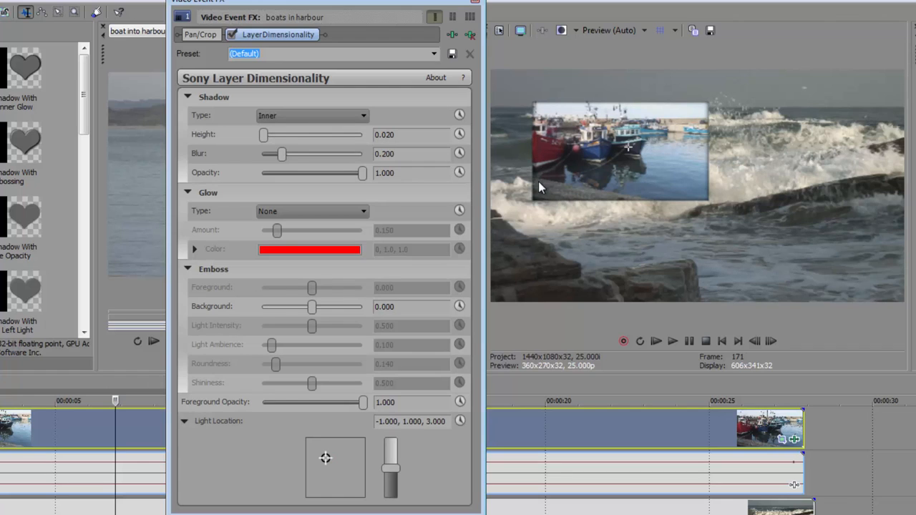
click(357, 121)
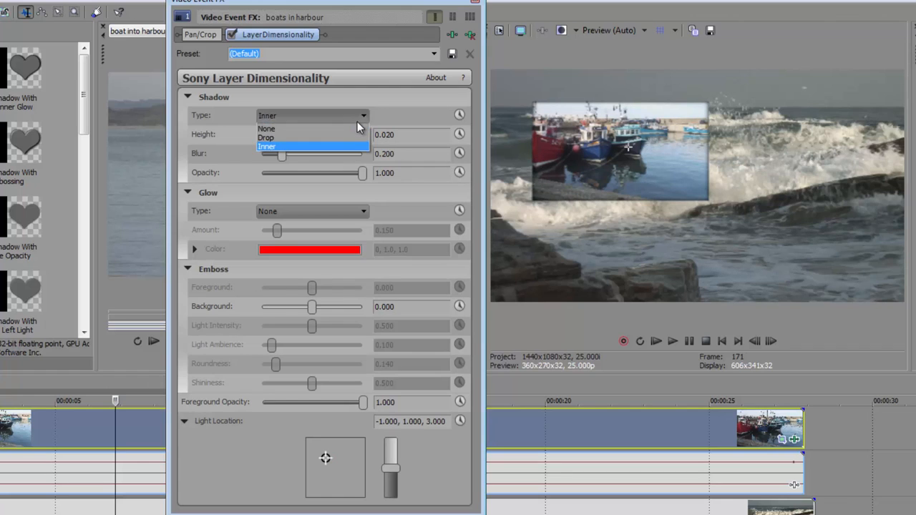
click(343, 138)
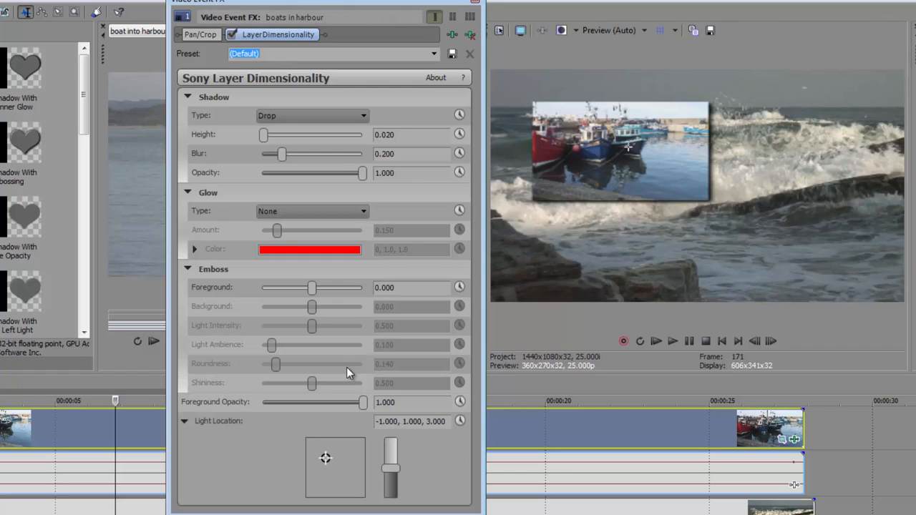
Move the drop shadow's light source up and to the right of the inset picture, setting Light Location to 2.168, 1.979, 6.000
mouse_move(326, 458)
mouse_down()
mouse_move(336, 453)
mouse_move(328, 452)
mouse_up()
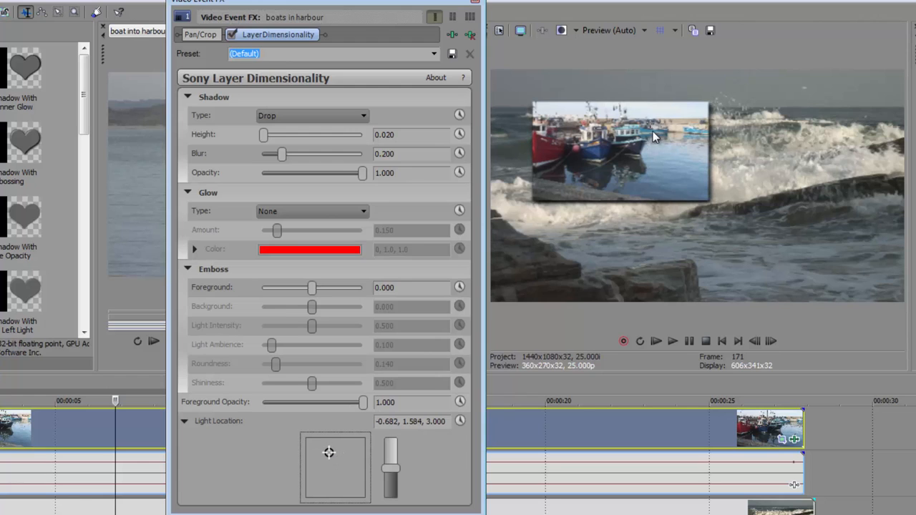
drag(653, 123, 821, 113)
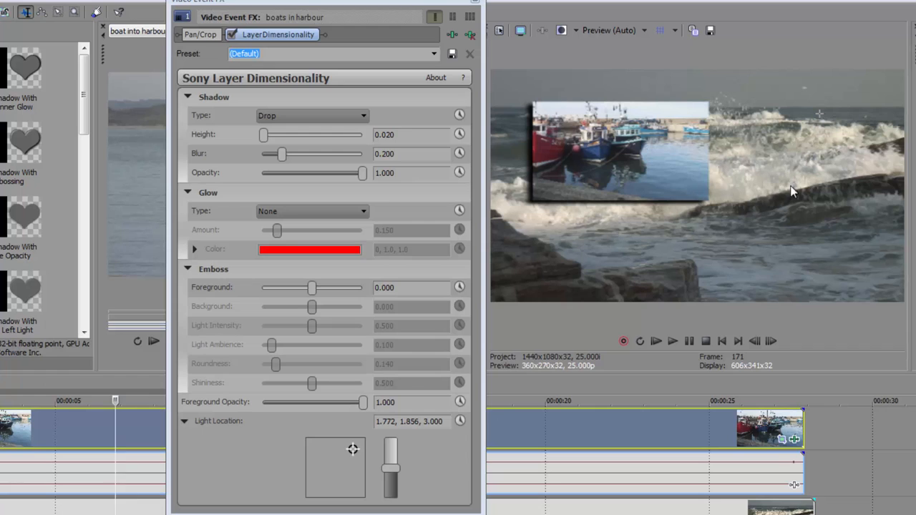
drag(824, 106, 849, 106)
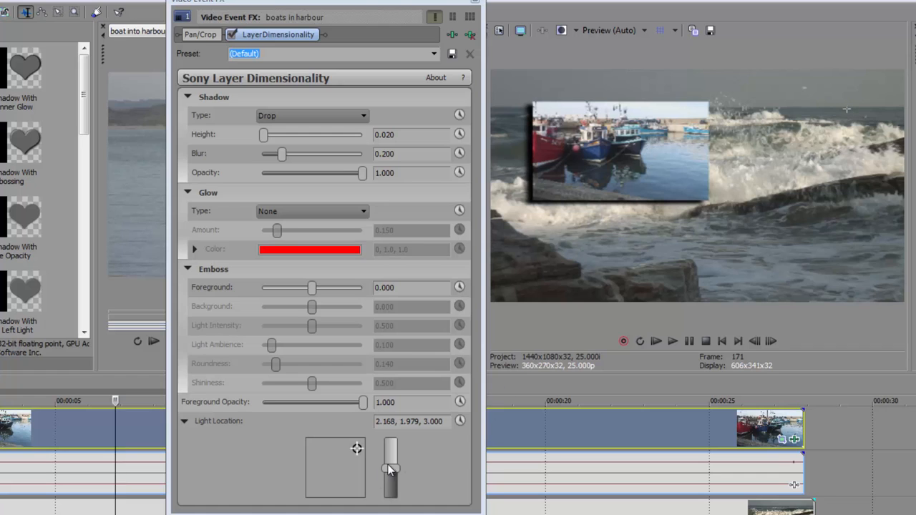
drag(391, 472, 391, 444)
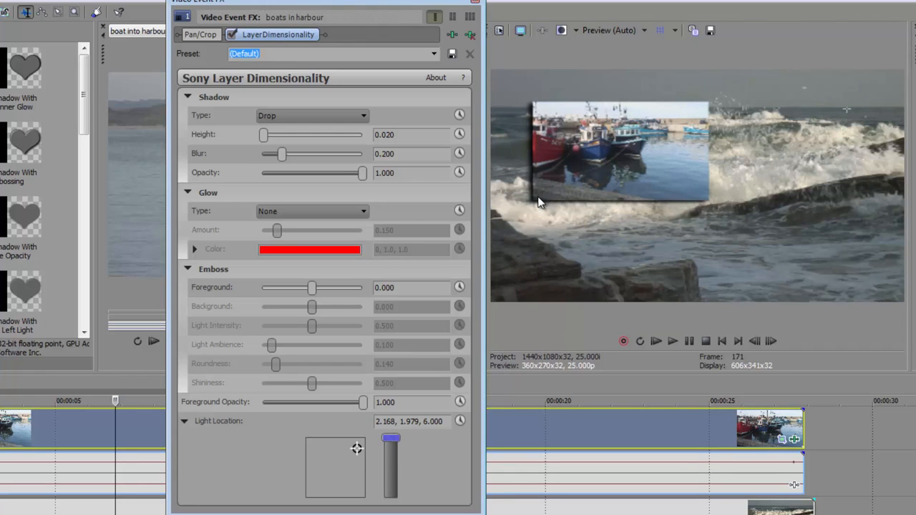
Reset the light position after trying a lower light height, and move the light up and right to Light Location 2.114, 1.584, 3.000
drag(391, 440, 391, 494)
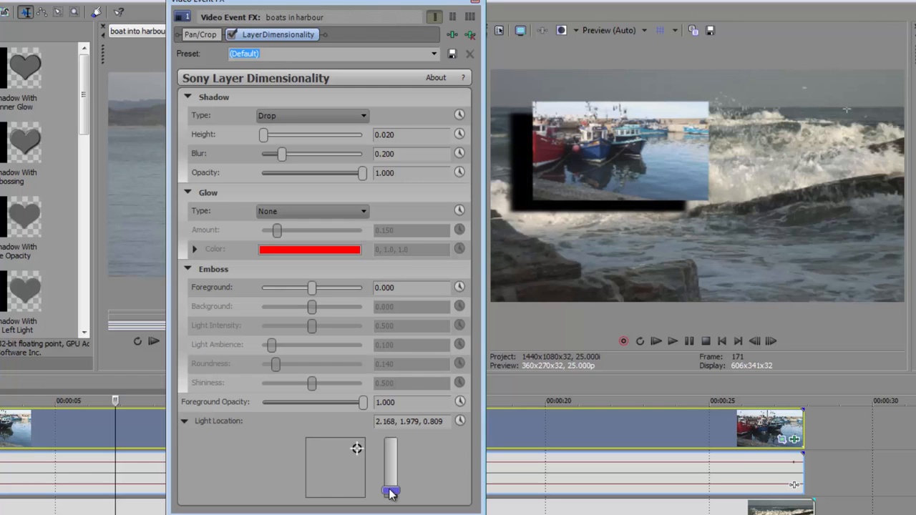
drag(391, 492, 391, 469)
double_click(390, 469)
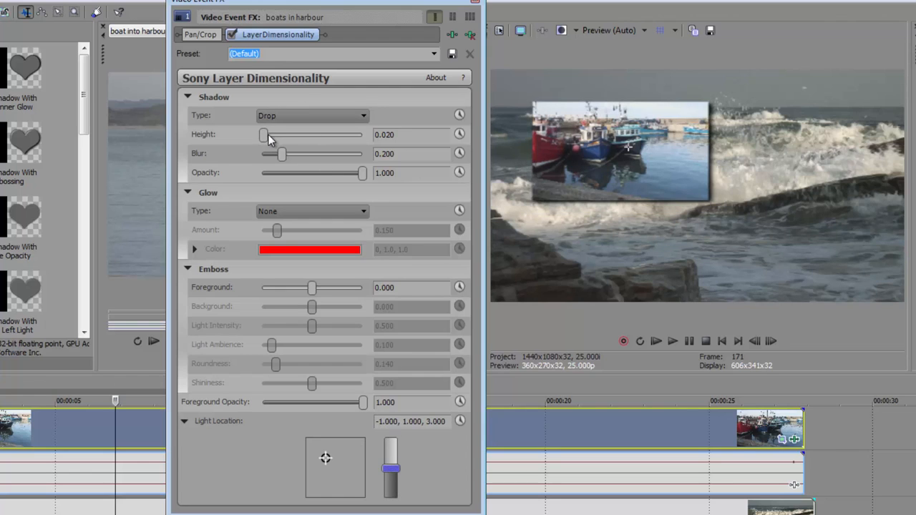
mouse_move(267, 136)
mouse_down()
mouse_move(356, 138)
mouse_move(267, 150)
mouse_move(267, 134)
mouse_up()
drag(325, 459, 357, 456)
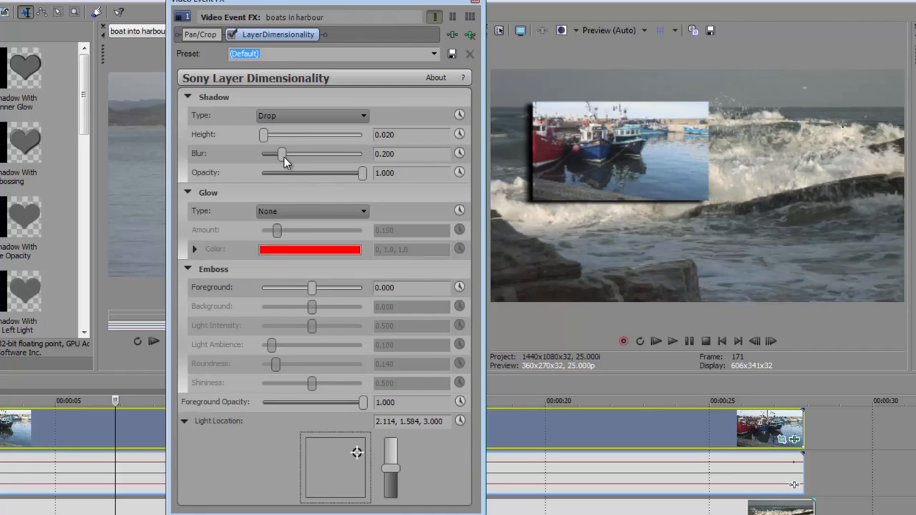
Try drop shadow Blur at 0.000 and 1.000 and Opacity at 0.463, restoring Blur to 0.200 and Opacity to 1.000
drag(283, 155, 227, 155)
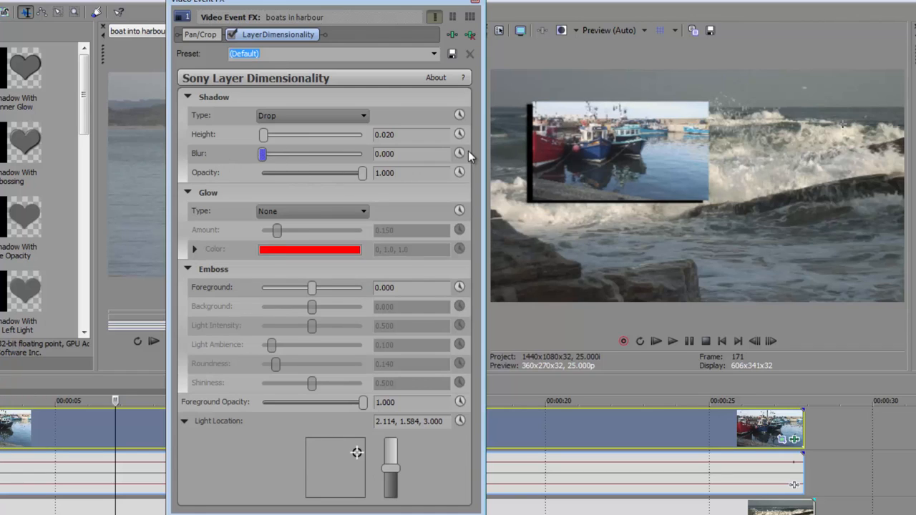
click(361, 151)
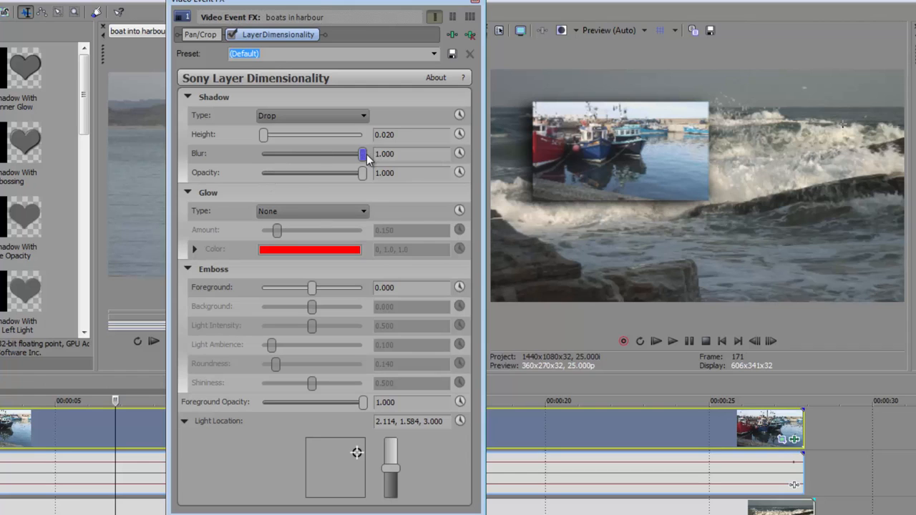
drag(366, 154, 282, 154)
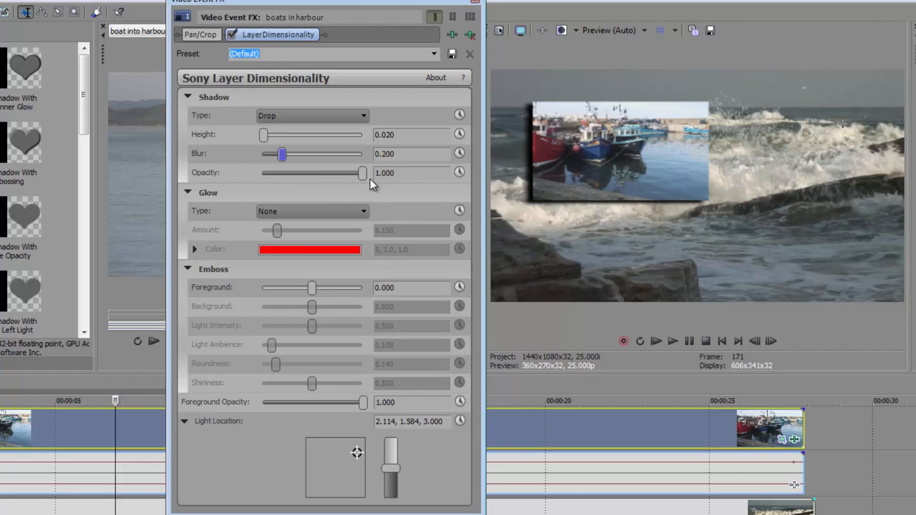
drag(362, 177, 309, 183)
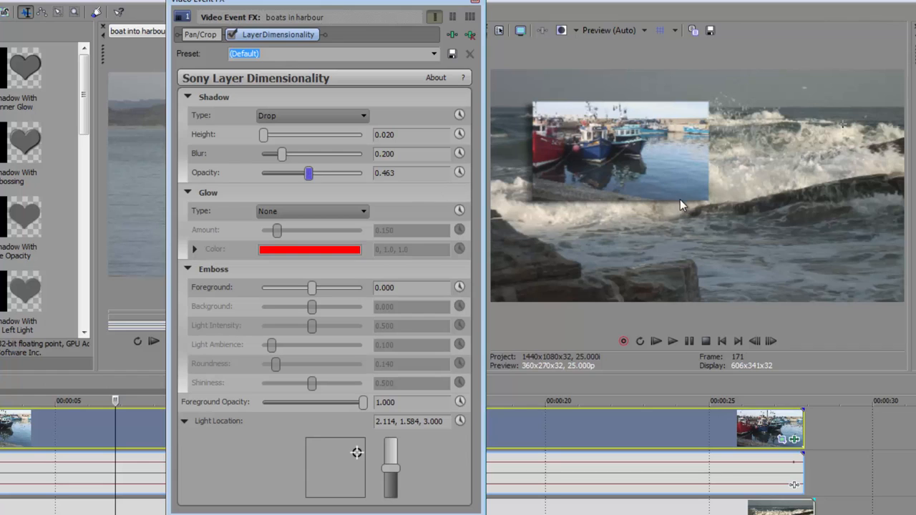
double_click(307, 175)
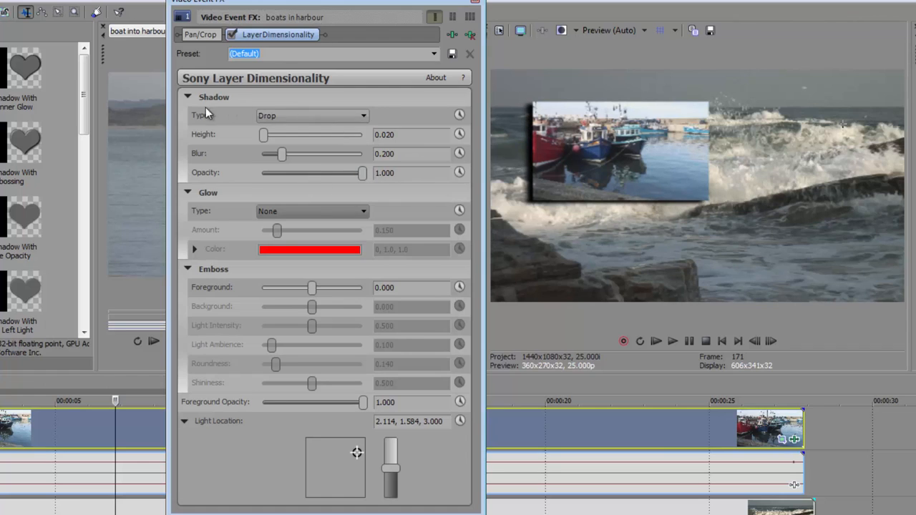
Collapse the Shadow and Light Location settings, and set the glow Type to Edge after trying Outer and Inner
click(188, 96)
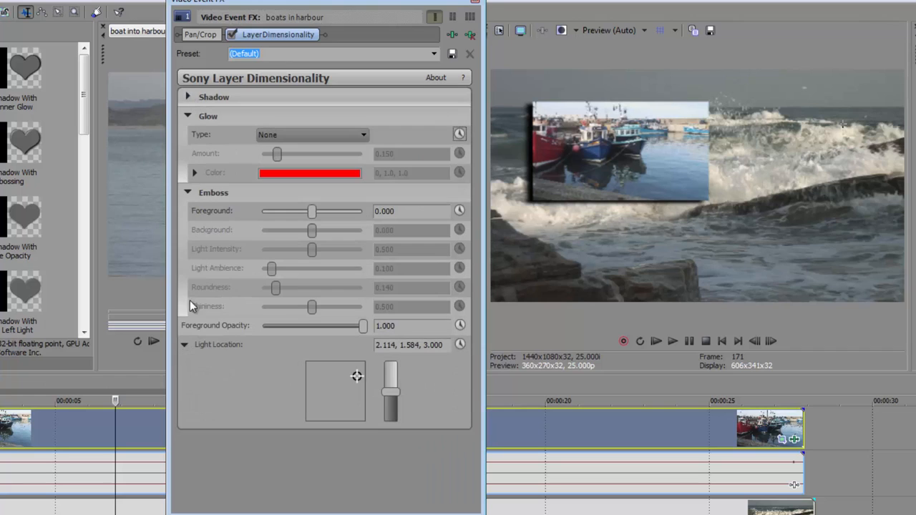
click(183, 345)
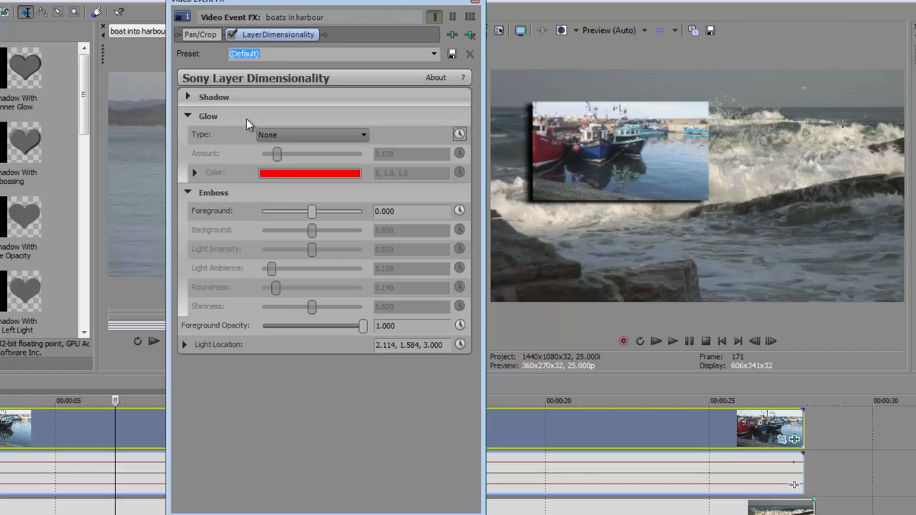
click(324, 136)
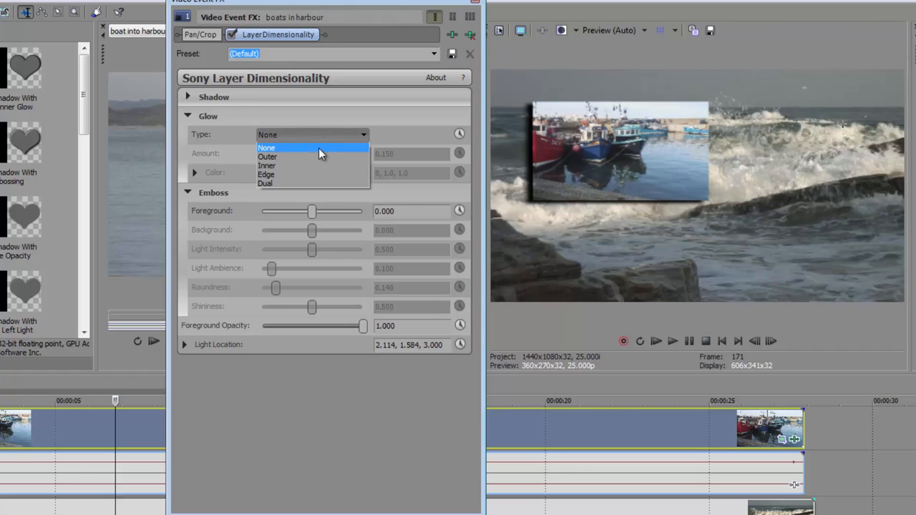
click(316, 157)
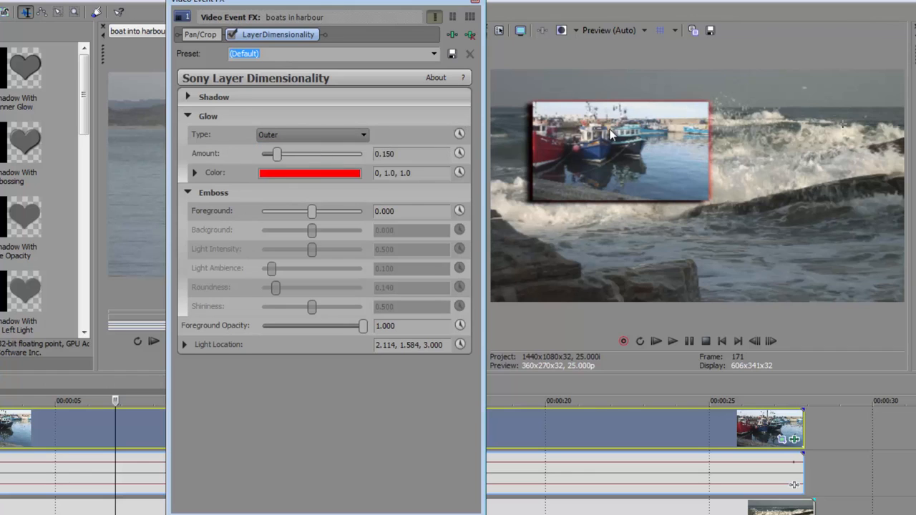
click(287, 135)
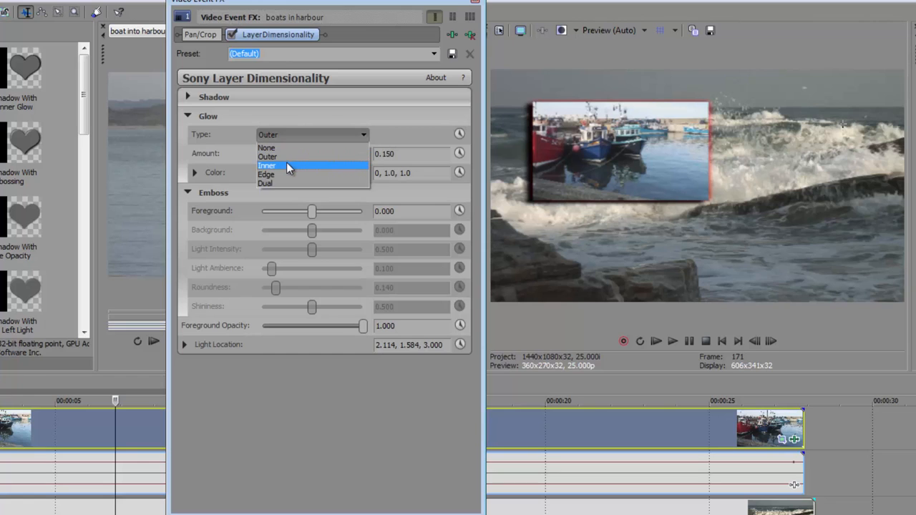
click(286, 165)
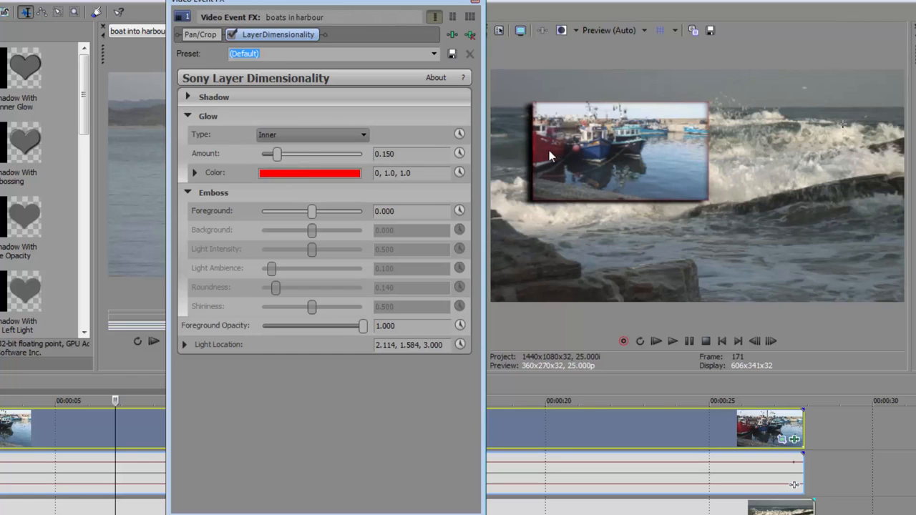
click(278, 136)
click(278, 174)
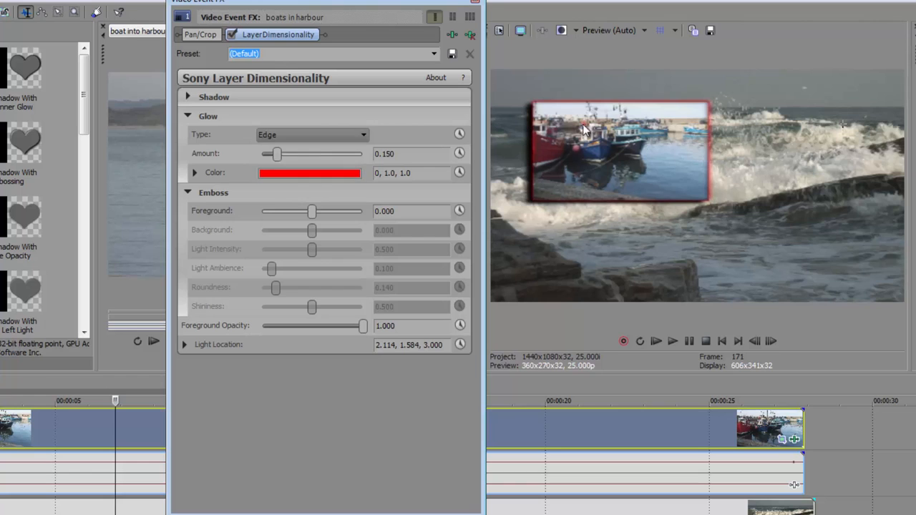
click(336, 137)
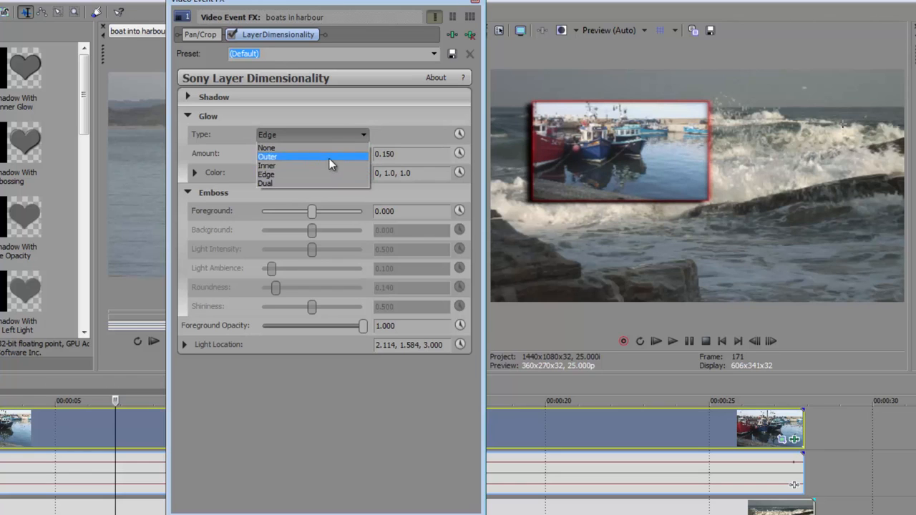
click(320, 183)
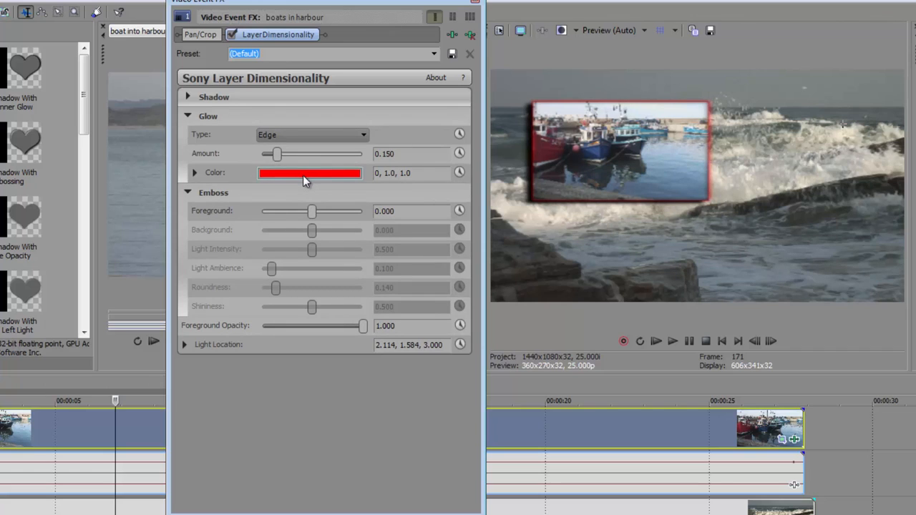
Try dull red, blue and green glow colours, and sample the harbour water in the preview as the glow Color, 205, 0.31, 0.75
click(302, 175)
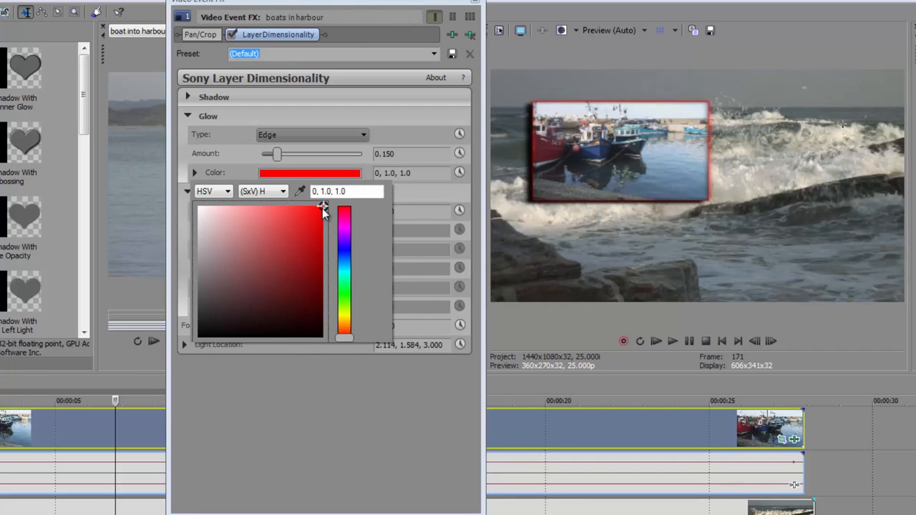
drag(323, 210, 261, 269)
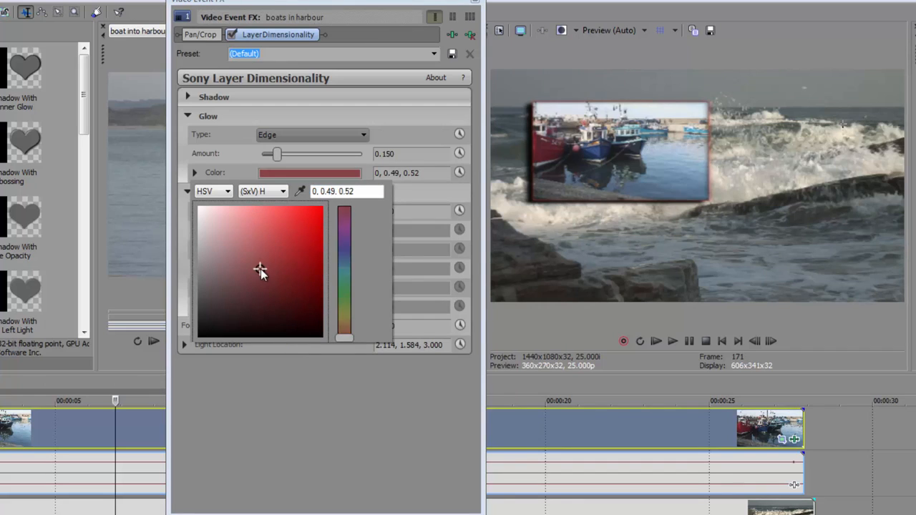
click(345, 248)
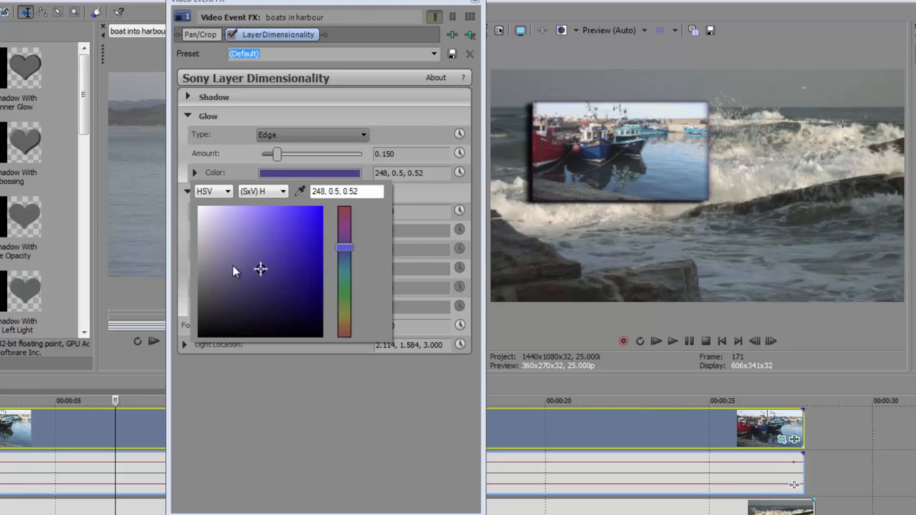
drag(257, 268, 290, 208)
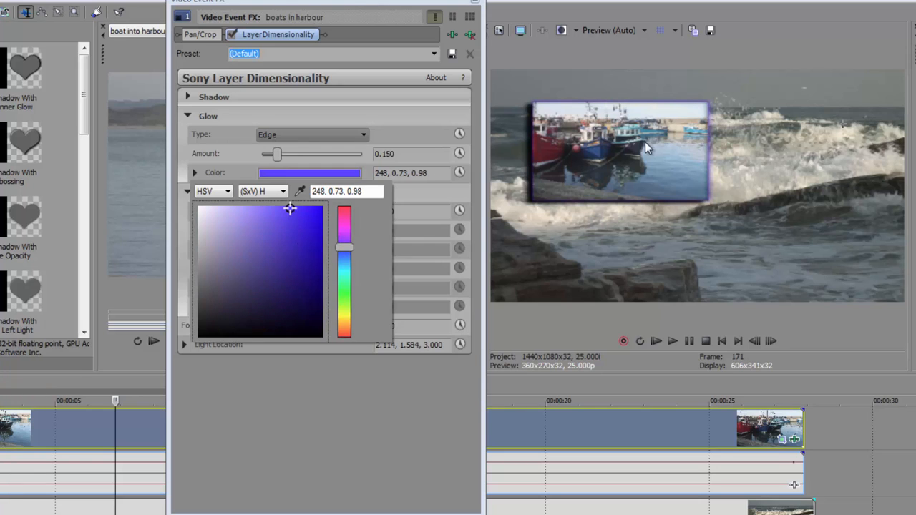
drag(343, 259, 344, 290)
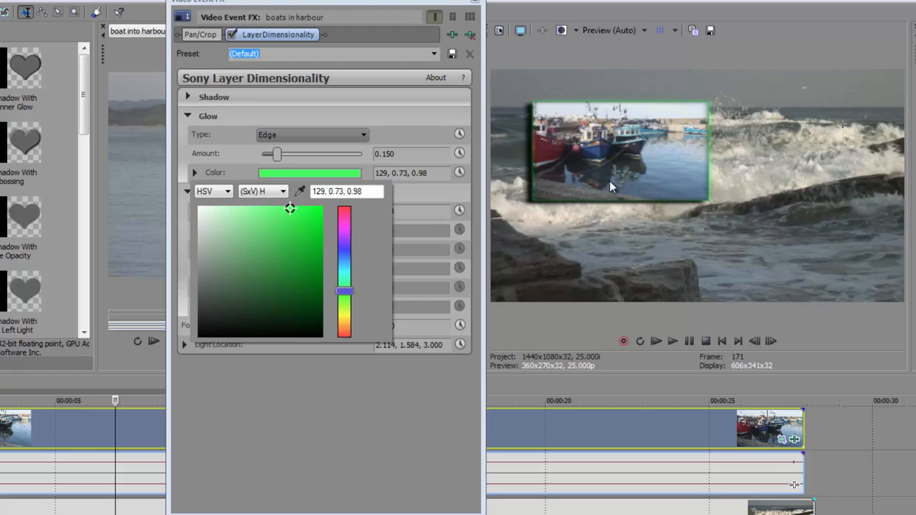
click(300, 198)
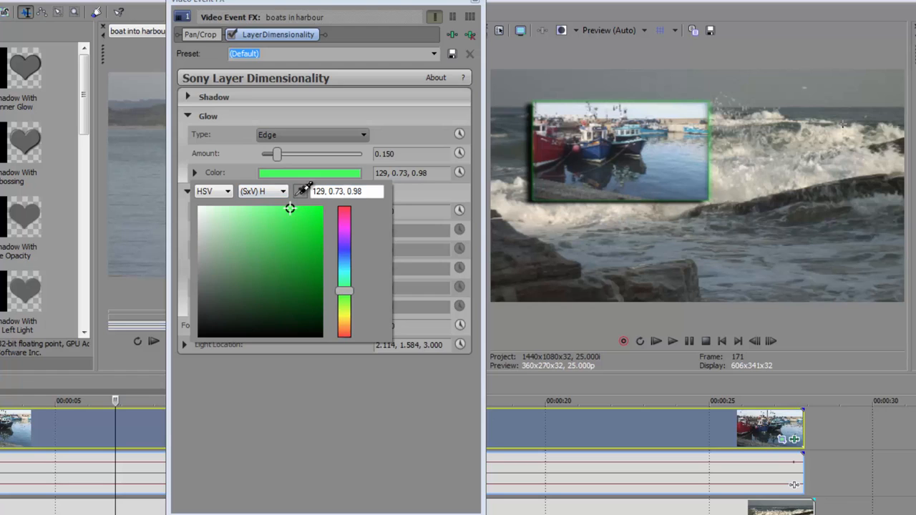
click(680, 170)
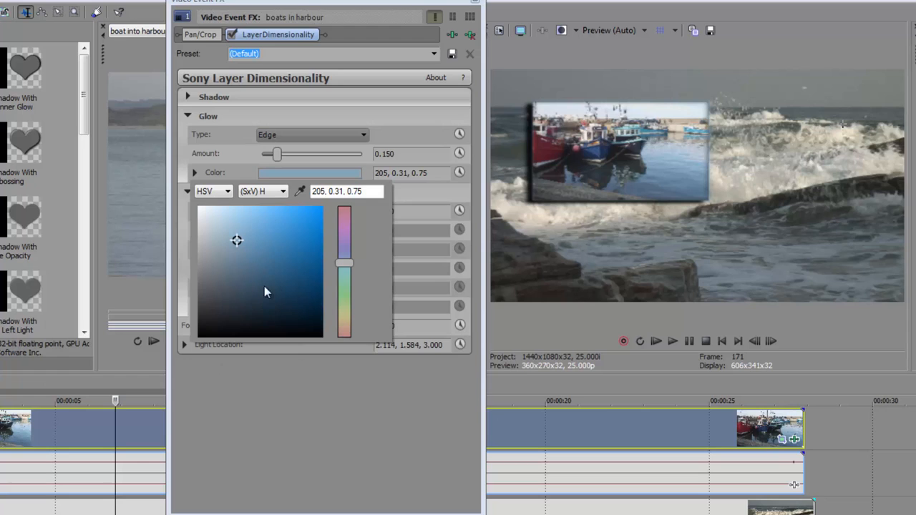
Try the HSL and RGB colour models for the glow colour, return to HSV and close the colour picker
click(228, 193)
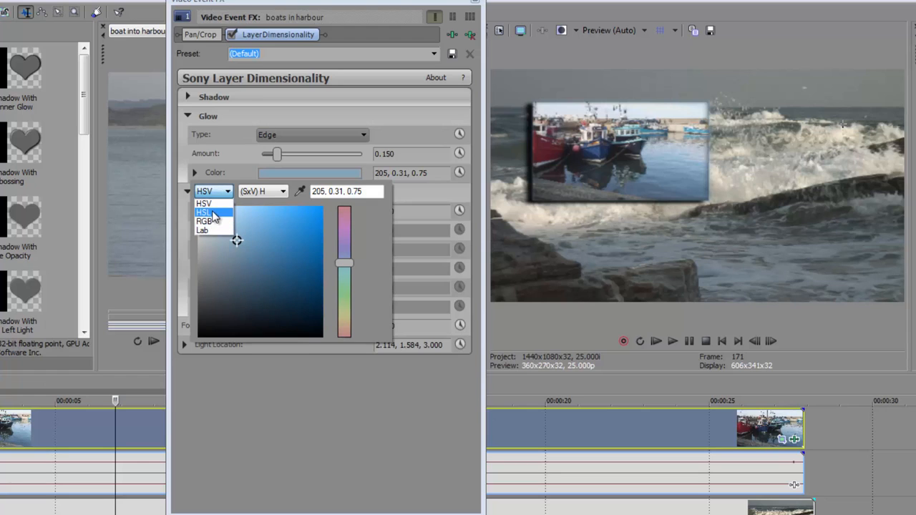
click(206, 212)
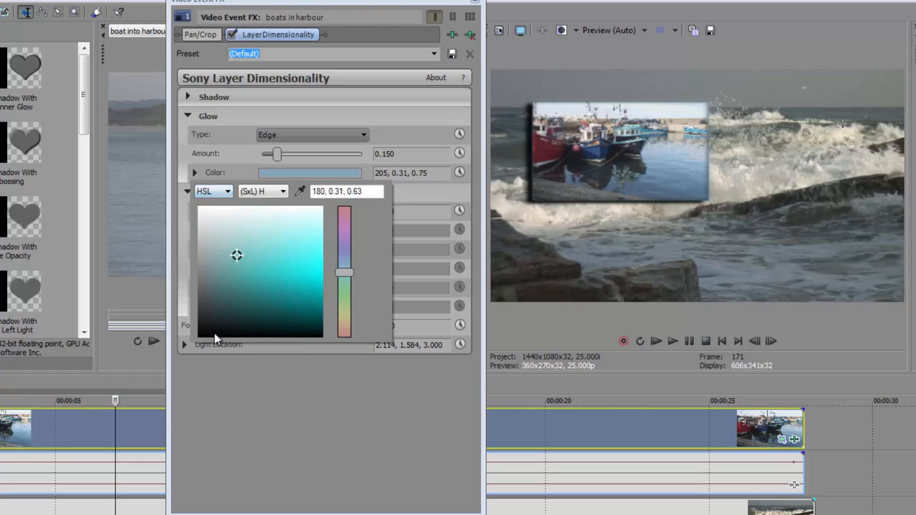
click(227, 191)
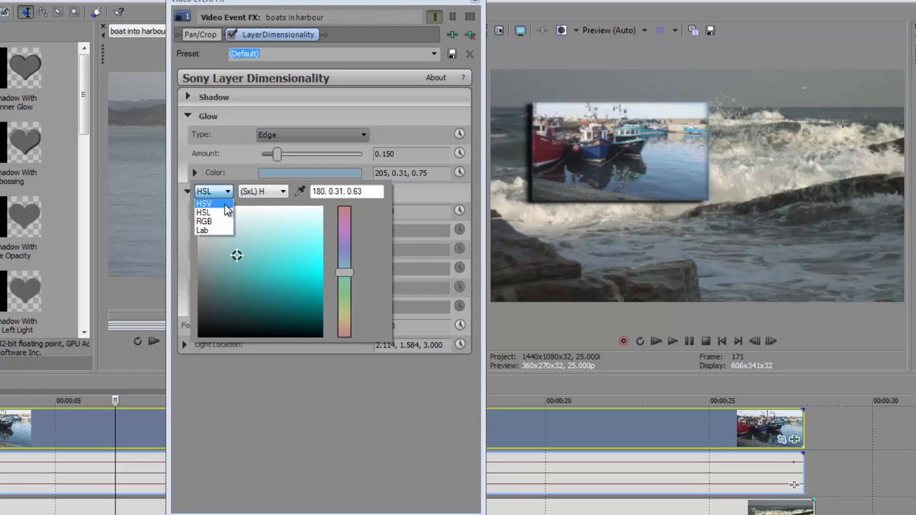
click(225, 204)
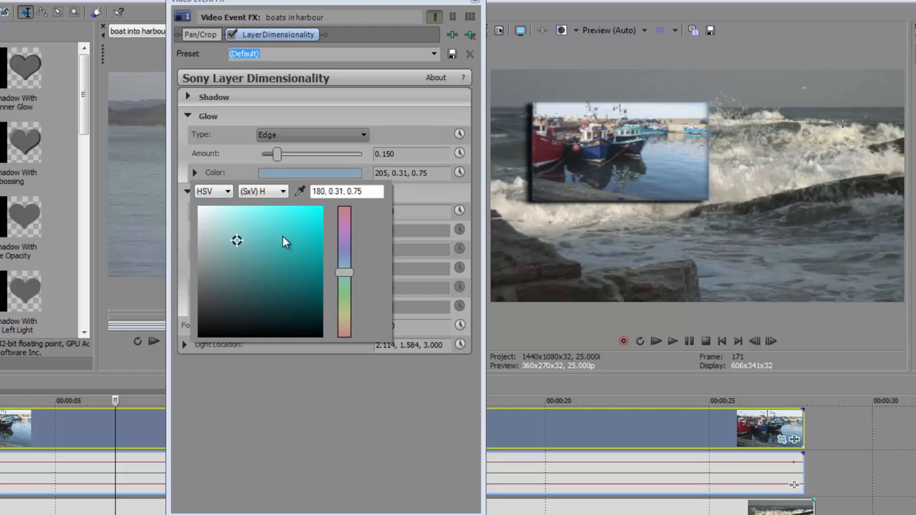
click(226, 192)
click(215, 221)
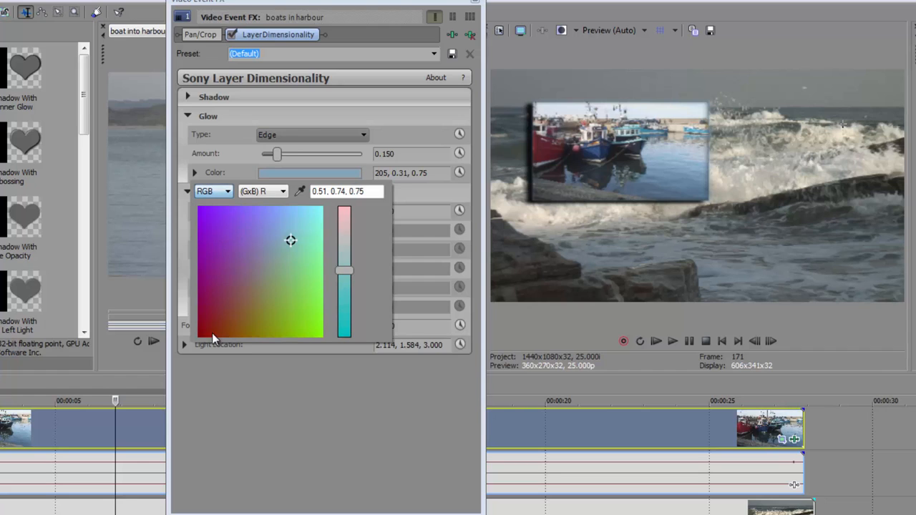
click(224, 192)
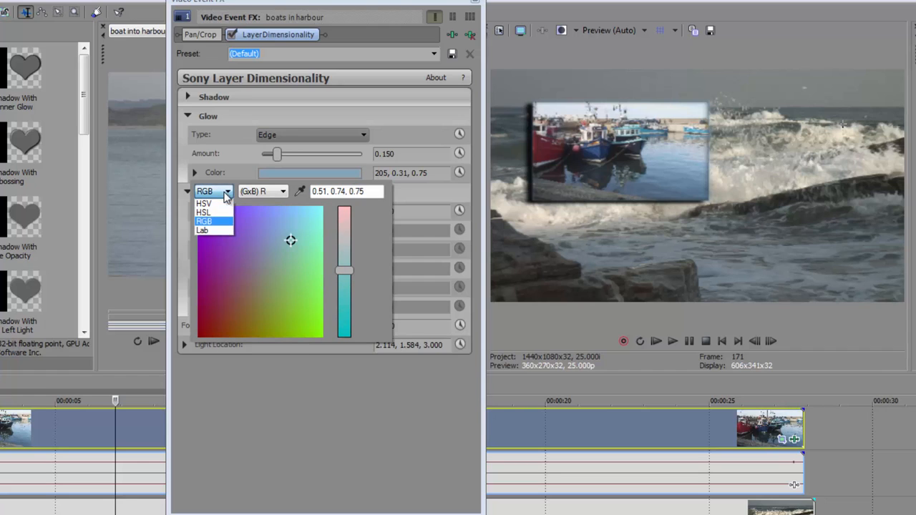
click(224, 204)
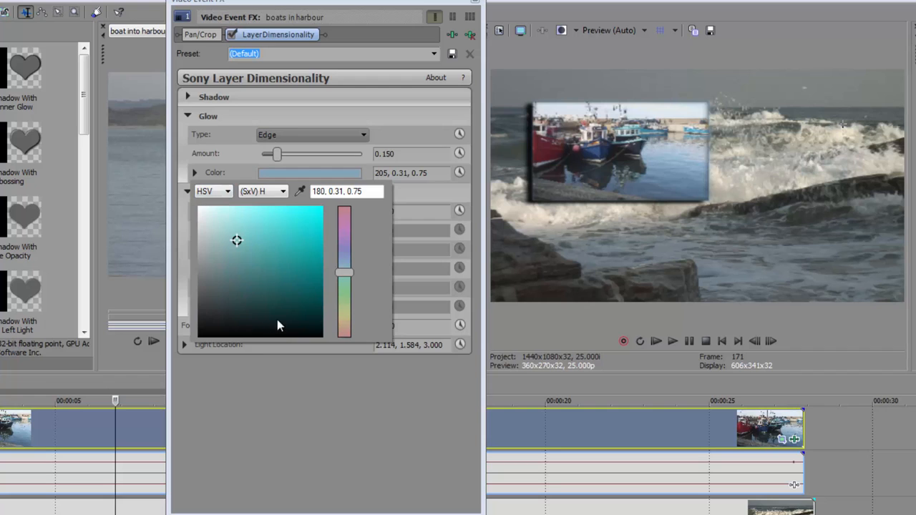
click(422, 194)
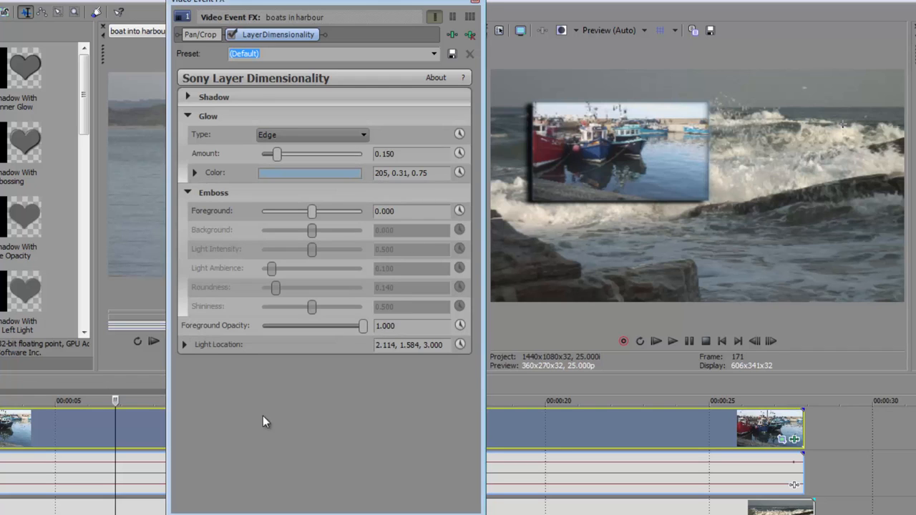
Collapse the Glow settings and set Emboss Foreground to 1.000, Roundness to 0.231, Light Ambience to 1.000 and Light Intensity to 0.871
click(187, 117)
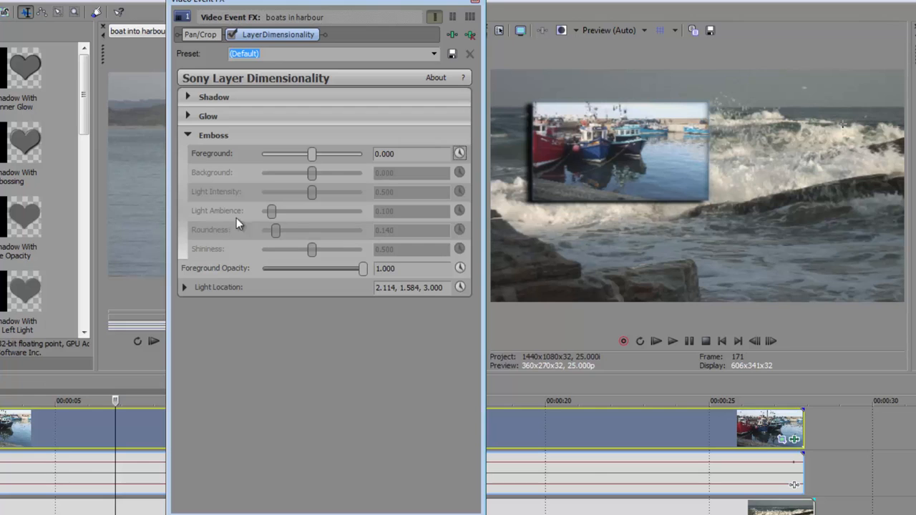
drag(314, 153, 370, 157)
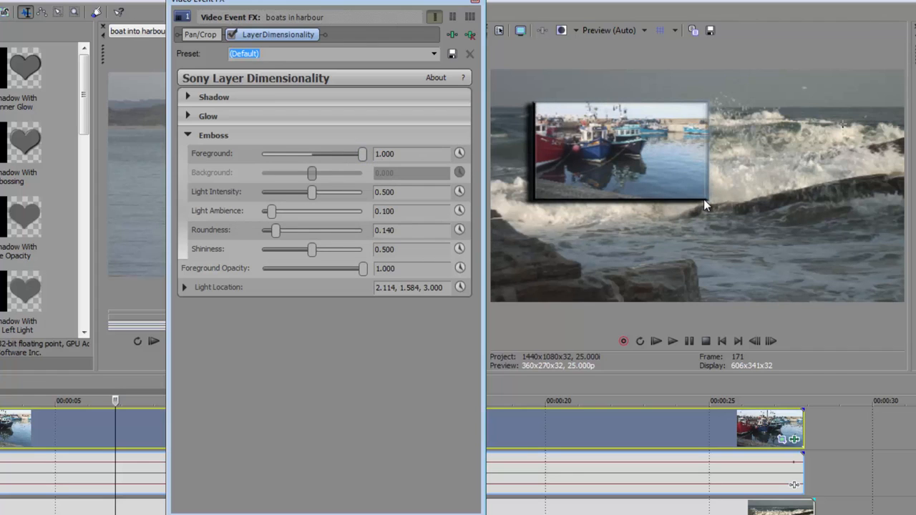
drag(277, 229, 309, 230)
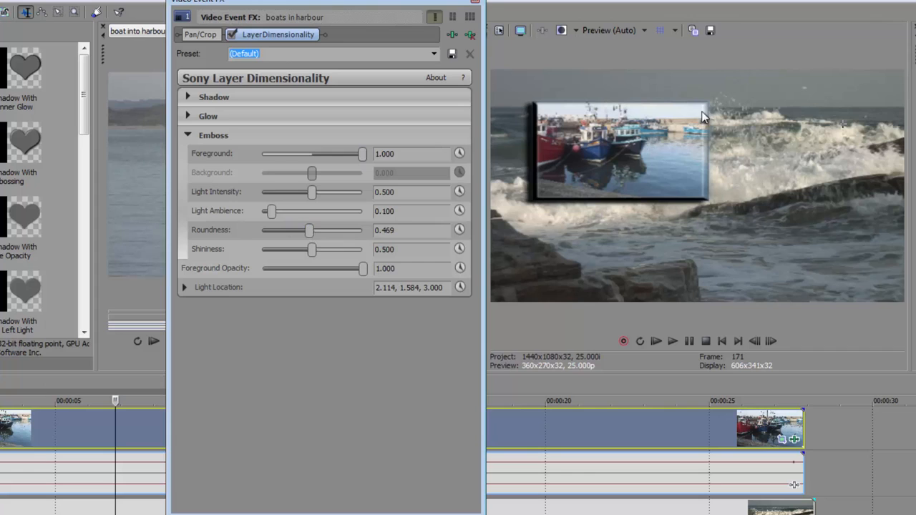
drag(310, 229, 283, 230)
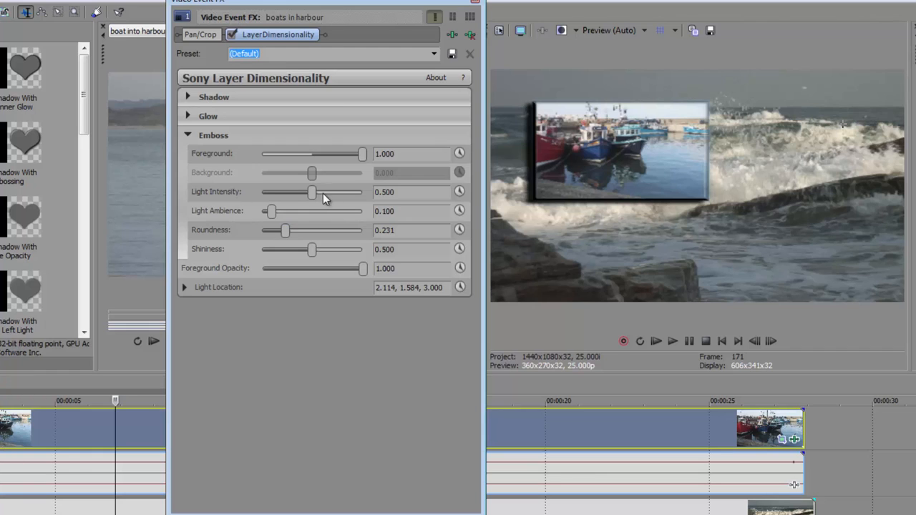
drag(272, 210, 372, 215)
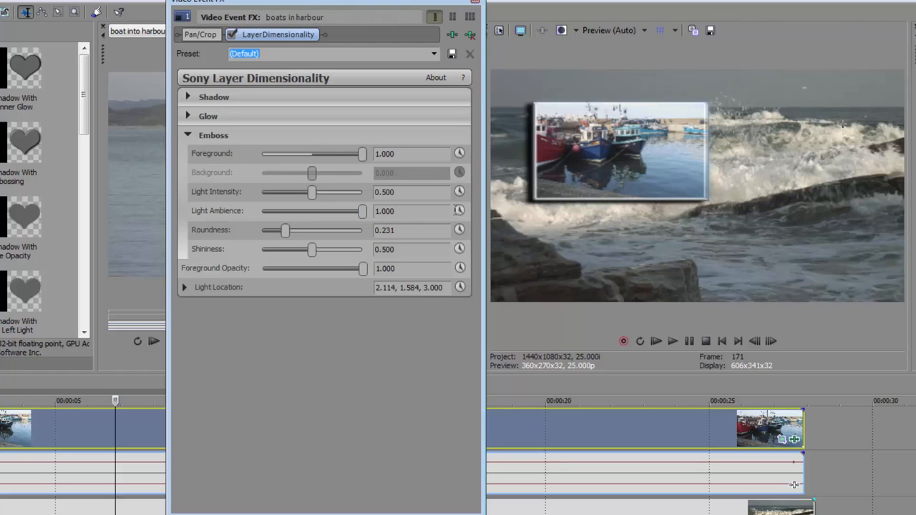
drag(312, 193, 349, 192)
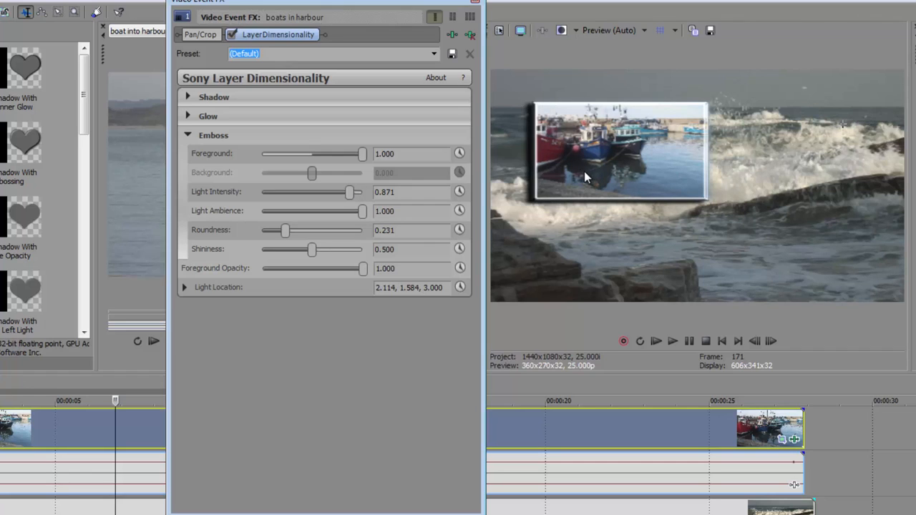
View the Pan/Crop settings of the boats in harbour event and return to the Layer Dimensionality settings
click(202, 37)
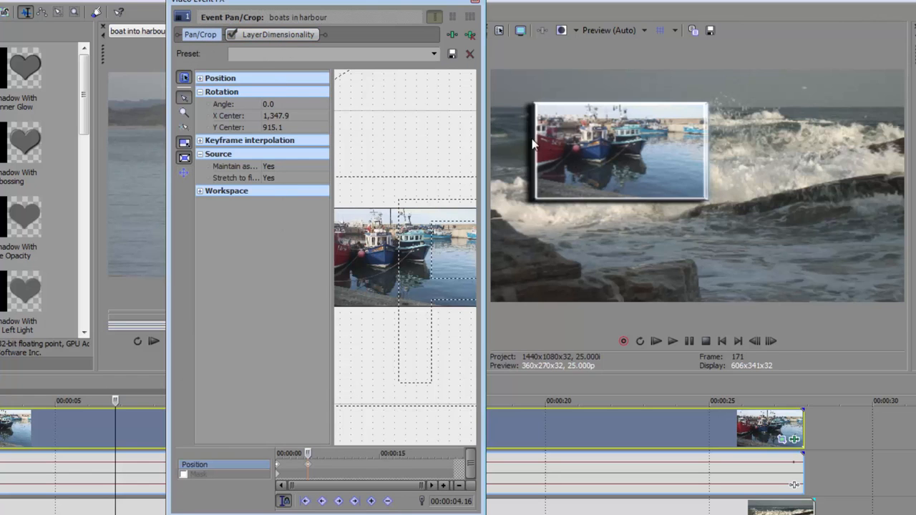
click(282, 35)
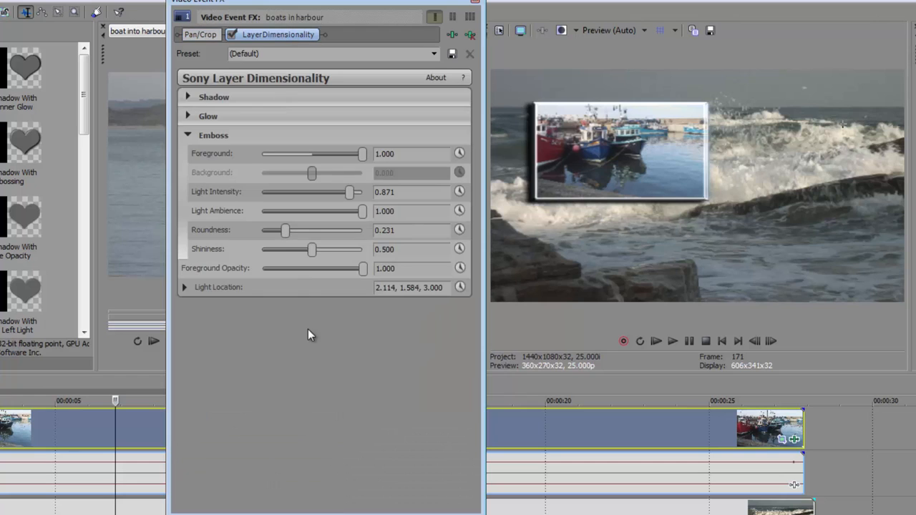